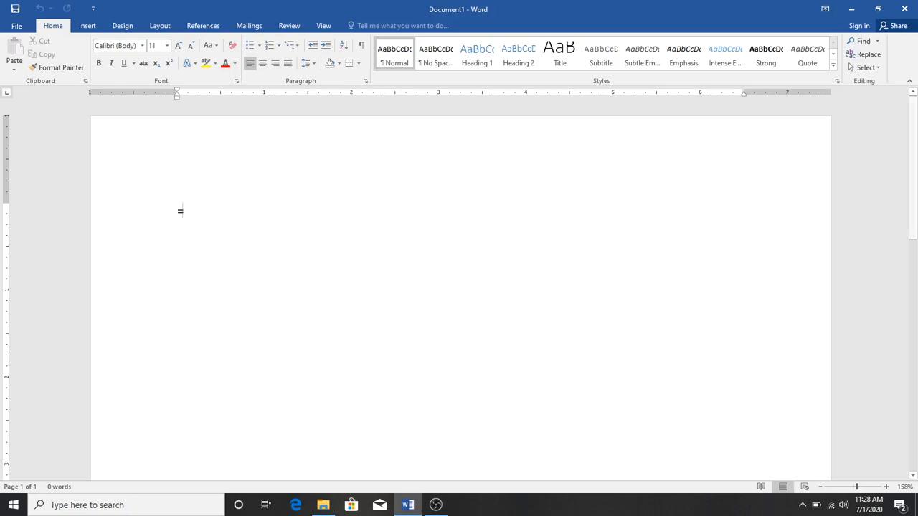
# Step: Generate sample text in the blank document with =rand() and delete its last two paragraphs
pyautogui.write('=rand()')
pyautogui.press('Return')
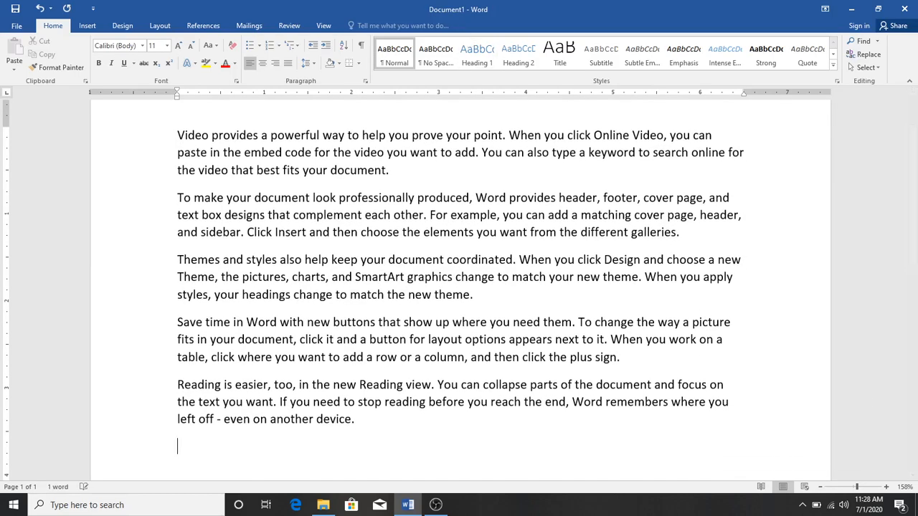
pyautogui.moveTo(392, 416); pyautogui.dragTo(75, 321)
pyautogui.press('Delete')
pyautogui.scroll(2, 158, 304)
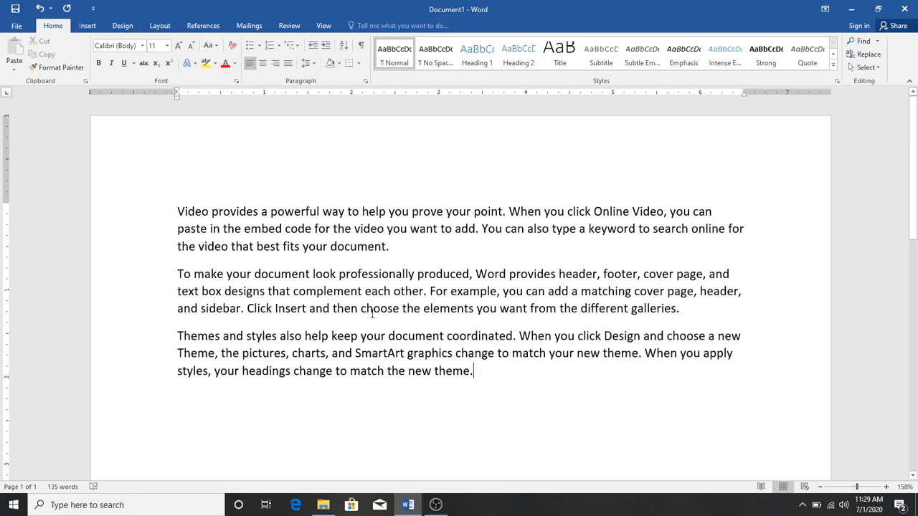
# Step: Copy the first paragraph, "Video provides a powerful way...", and paste it three times below the last paragraph
pyautogui.moveTo(473, 371); pyautogui.dragTo(212, 229)
pyautogui.click(321, 257)
pyautogui.click(212, 407)
pyautogui.tripleClick(408, 250)
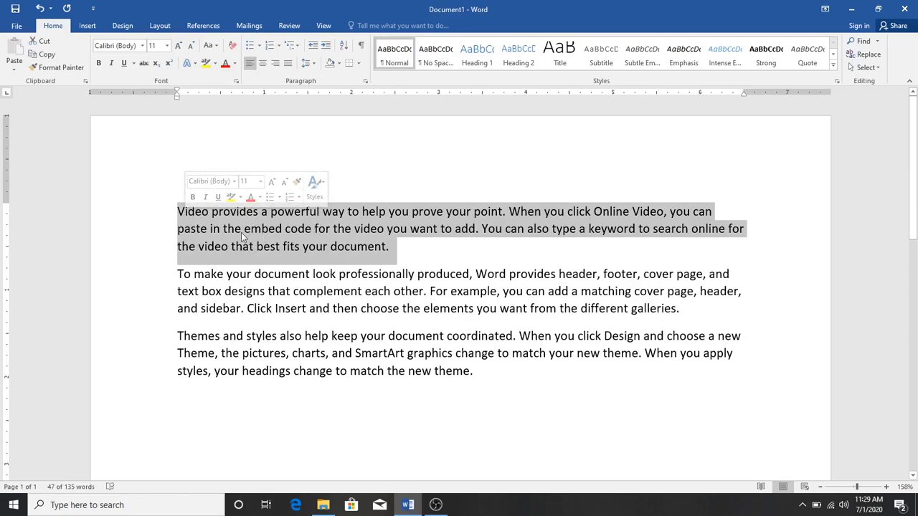
pyautogui.click(54, 56)
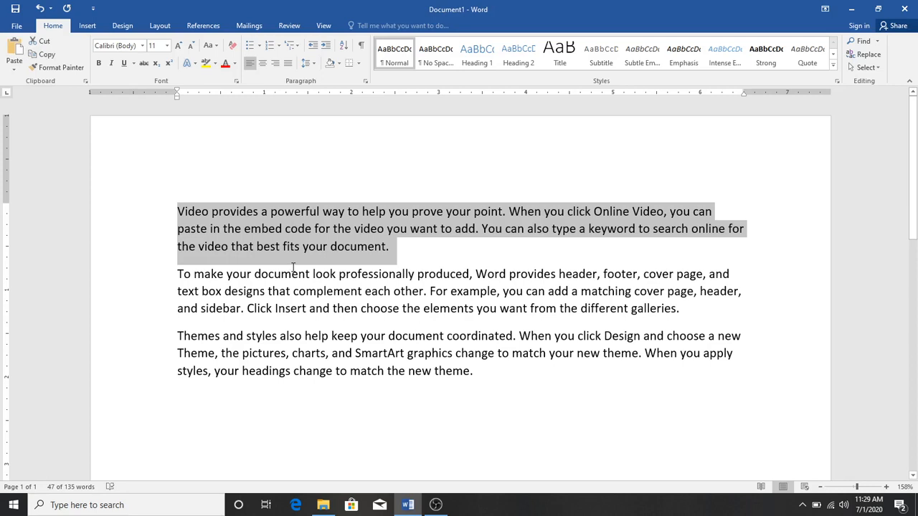
pyautogui.scroll(-1, 290, 273)
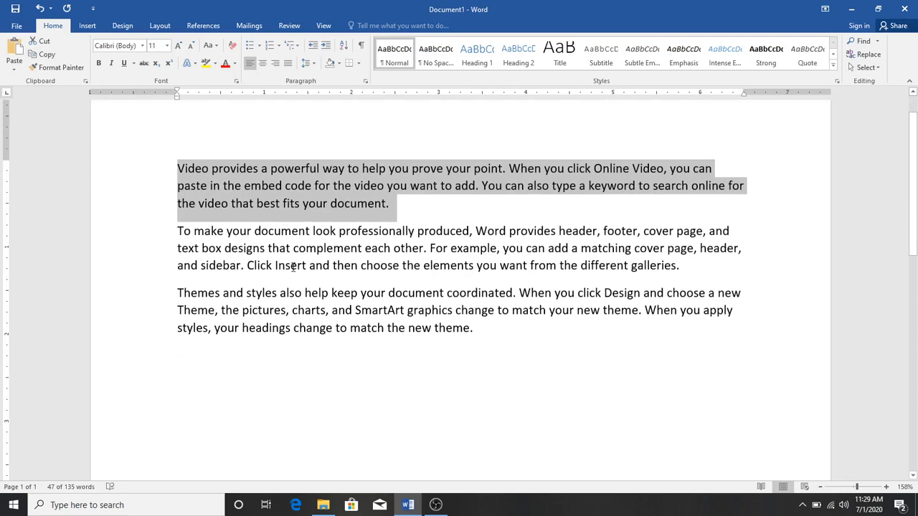
pyautogui.click(199, 368)
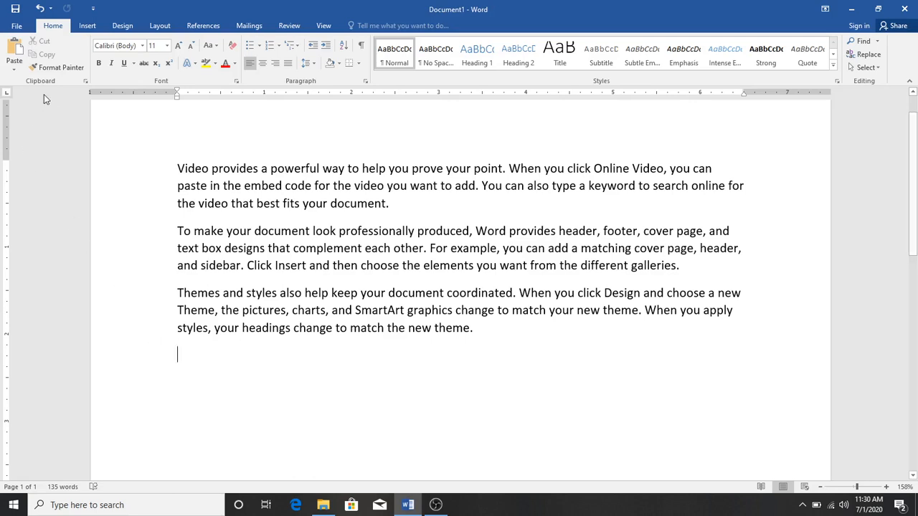
pyautogui.click(15, 45)
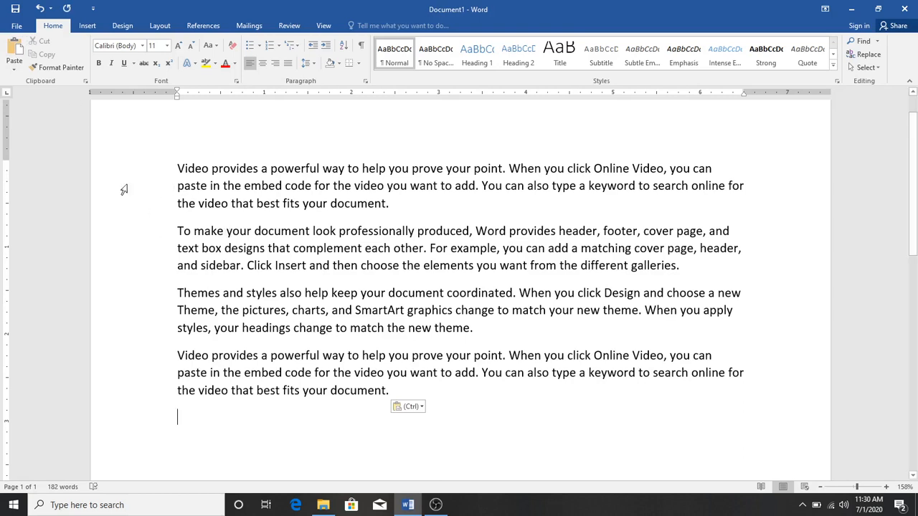
pyautogui.click(17, 51)
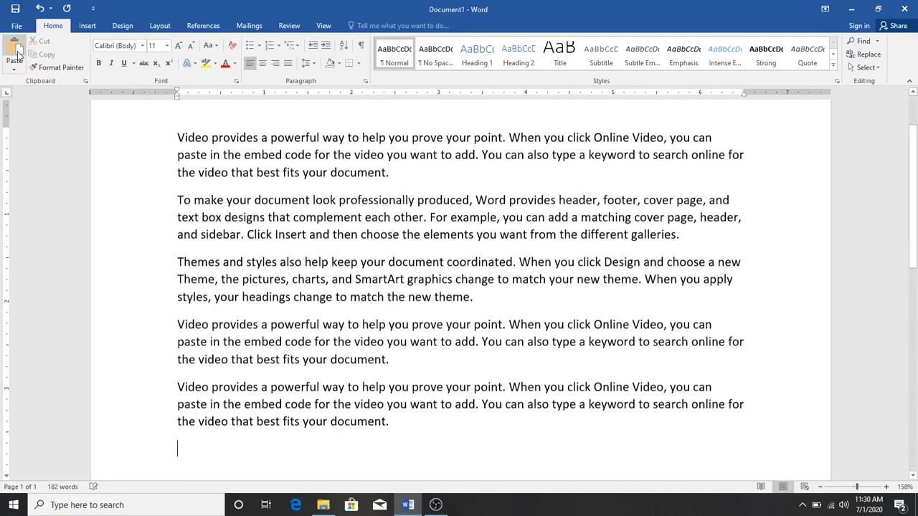
pyautogui.click(17, 51)
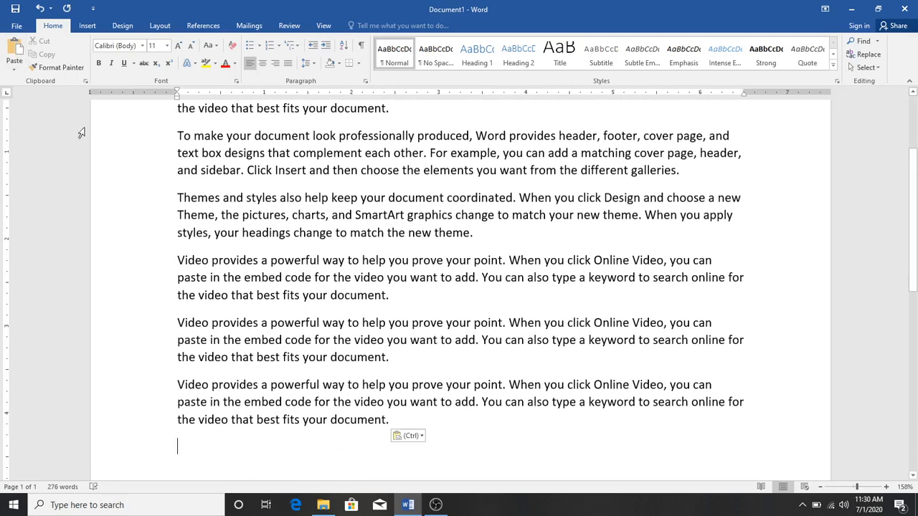
# Step: Paste a copy of the first paragraph into a new blank document and close that document without saving
pyautogui.scroll(3, 306, 228)
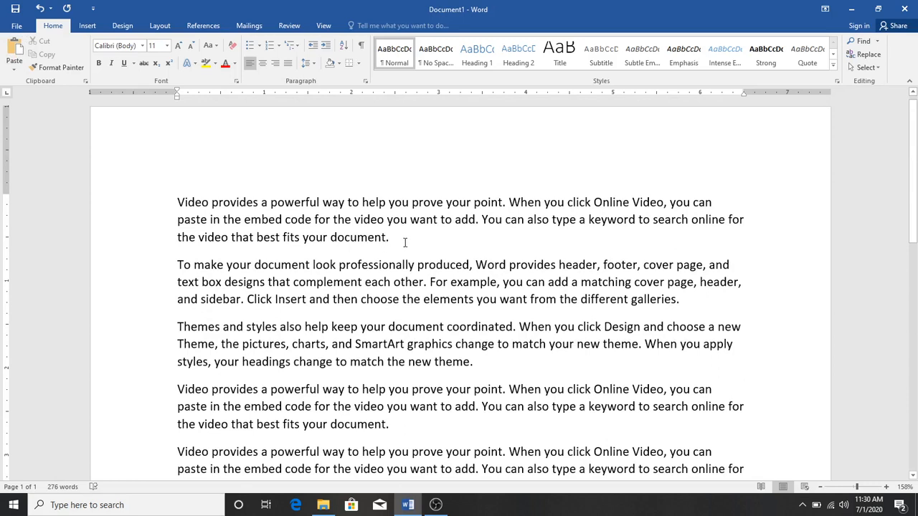
pyautogui.moveTo(430, 235); pyautogui.dragTo(190, 191)
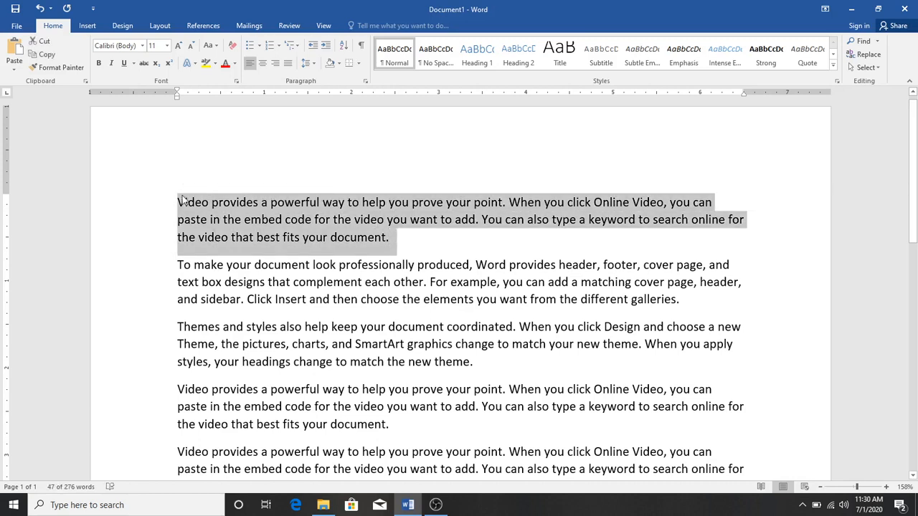
pyautogui.hotkey('ctrl', 'n')
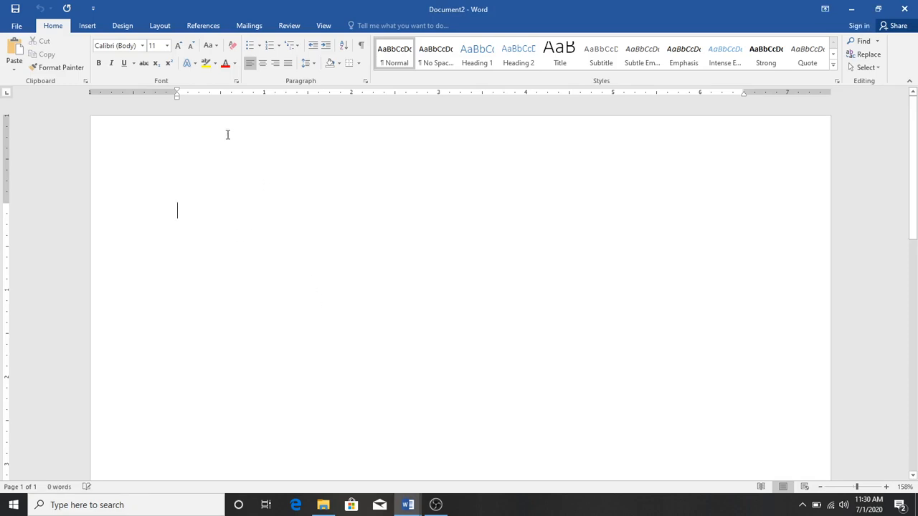
pyautogui.click(11, 47)
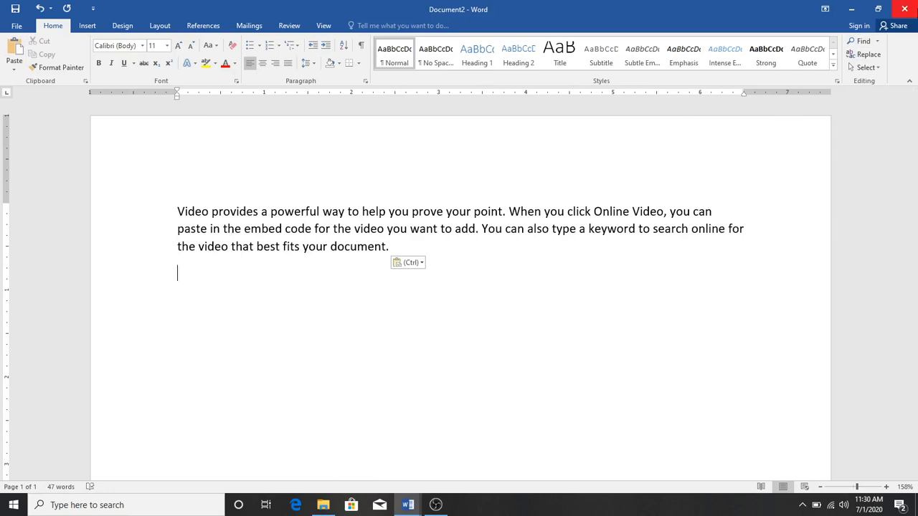
pyautogui.click(905, 9)
pyautogui.click(461, 275)
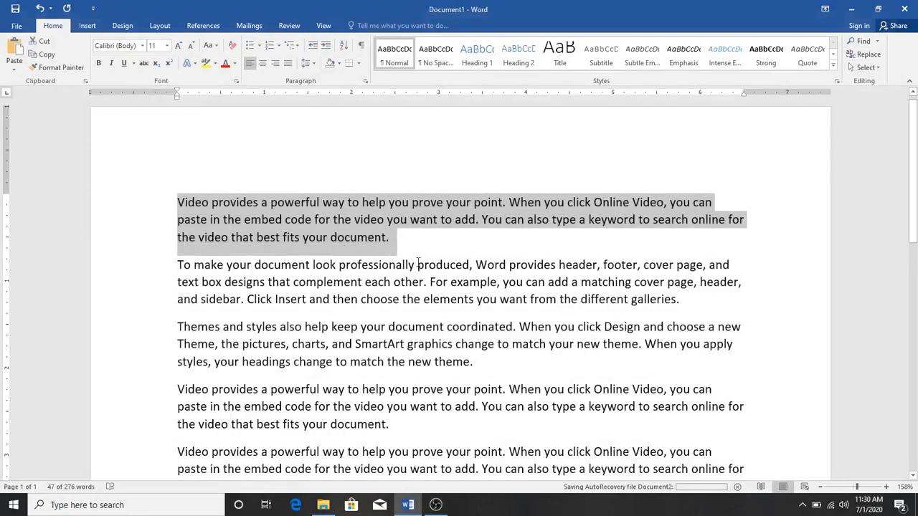
# Step: Delete the three pasted copies of the "Video provides" paragraph at the end of the document
pyautogui.scroll(-4, 385, 341)
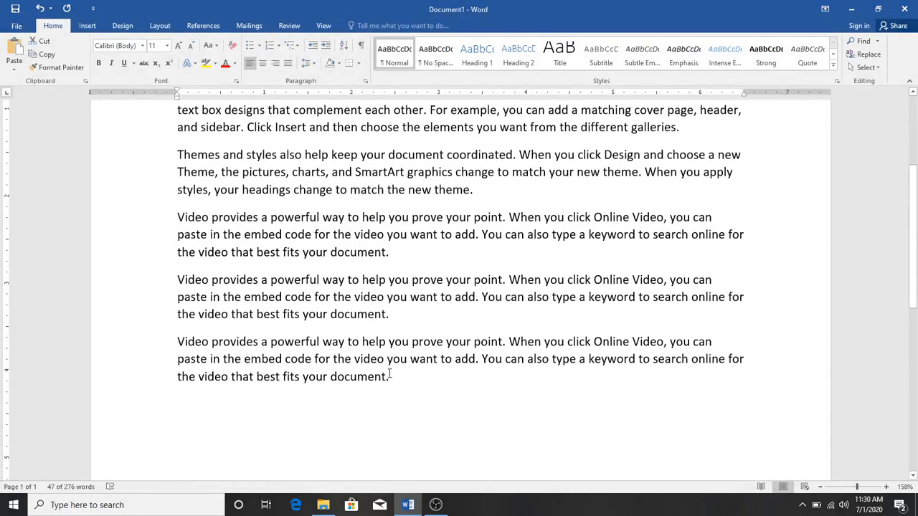
pyautogui.moveTo(390, 374); pyautogui.dragTo(181, 226)
pyautogui.press('Delete')
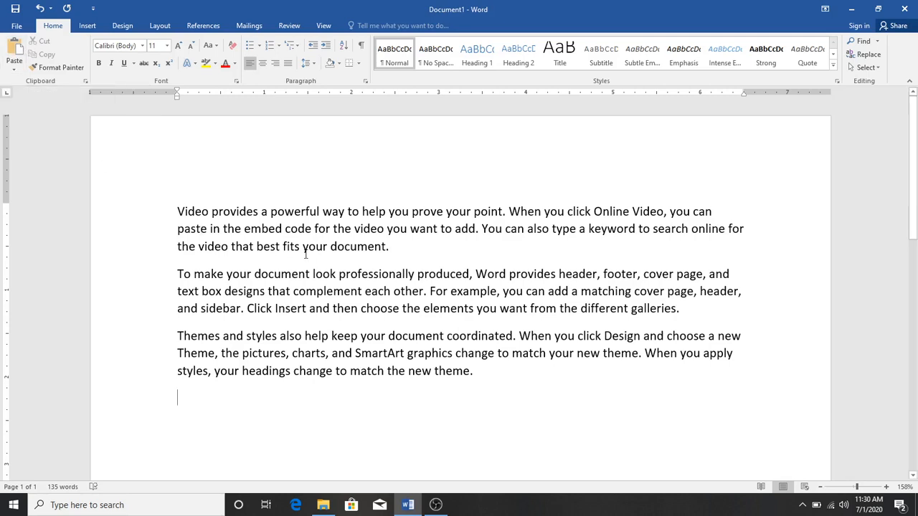
# Step: Copy the second paragraph's text from "For example" to its end onto the empty line below the third paragraph, and undo the paste
pyautogui.moveTo(681, 310); pyautogui.dragTo(430, 293)
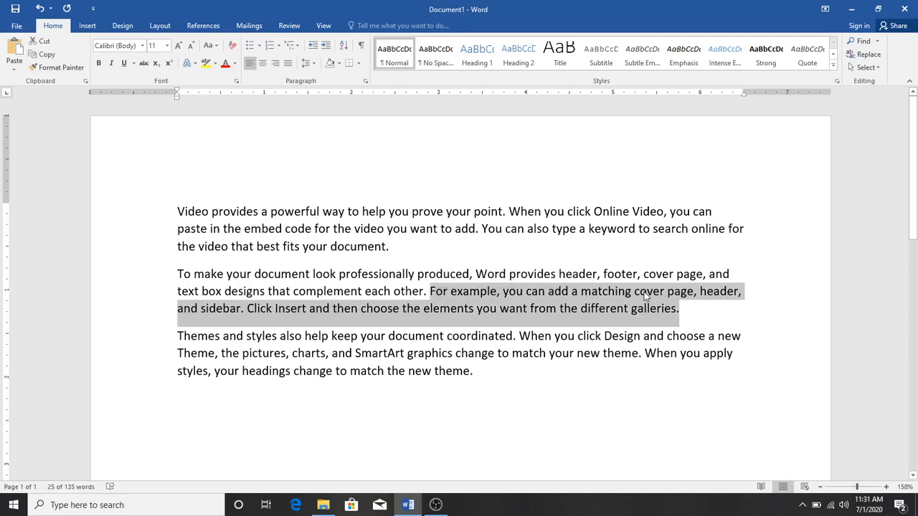
pyautogui.click(194, 411)
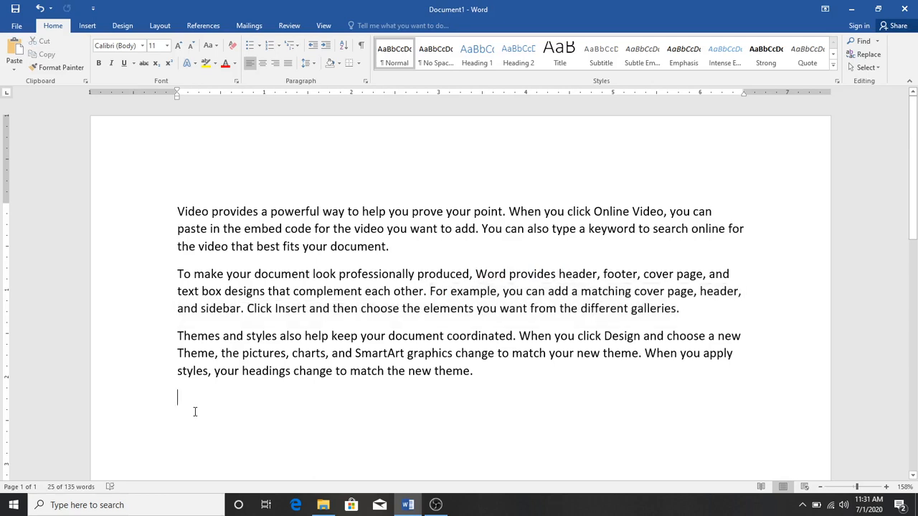
pyautogui.scroll(-1, 213, 398)
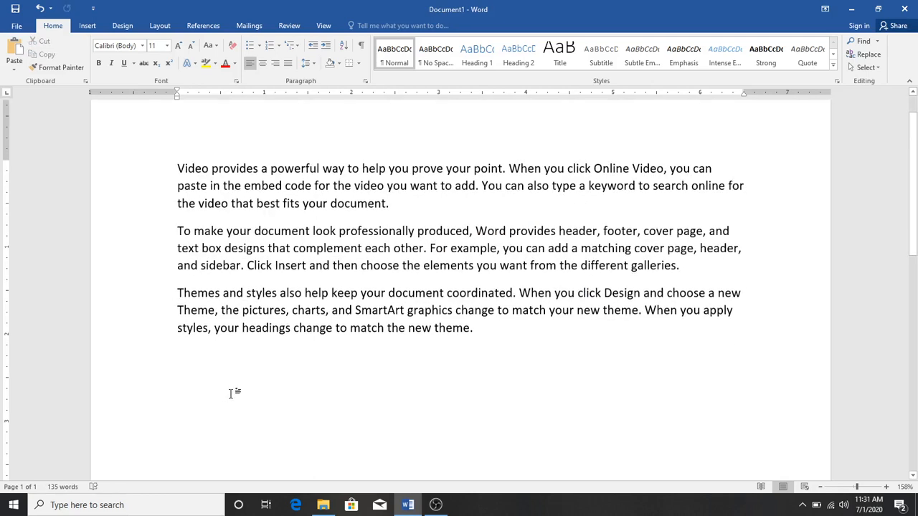
pyautogui.hotkey('ctrl', 'v')
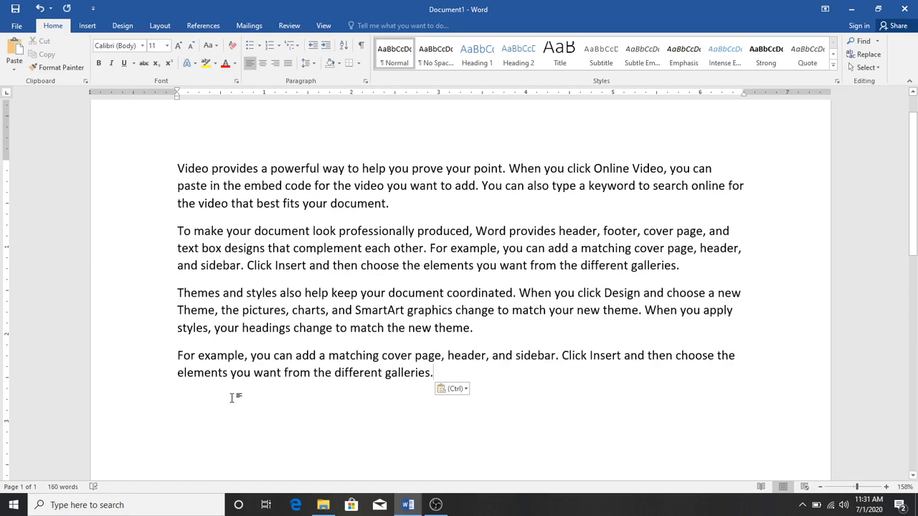
pyautogui.hotkey('ctrl', 'z')
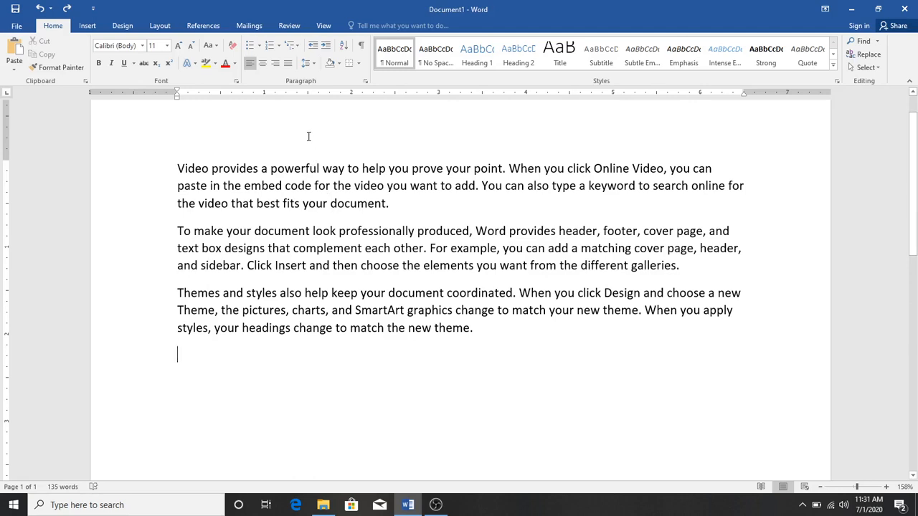
# Step: Move the first paragraph, "Video provides a powerful way...", to the end of the document by cutting and pasting it
pyautogui.click(395, 207)
pyautogui.moveTo(372, 197); pyautogui.dragTo(192, 156)
pyautogui.hotkey('ctrl', 'c')
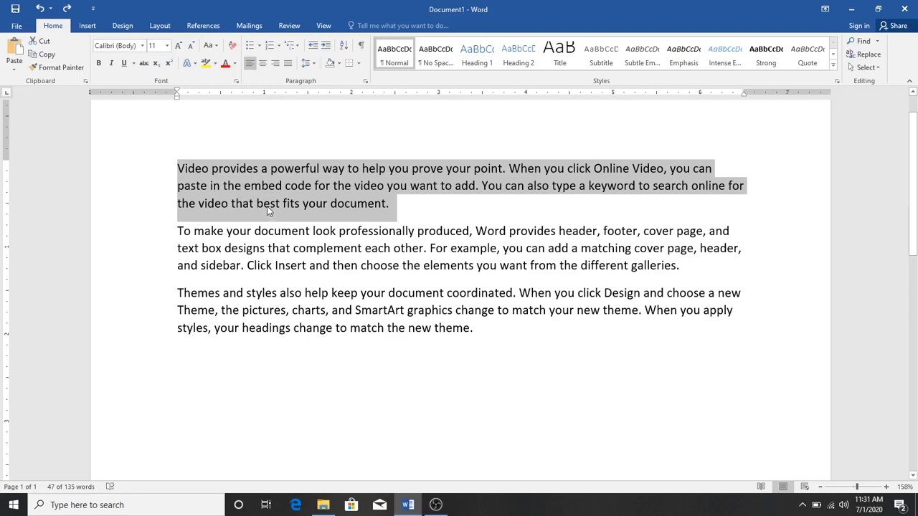
pyautogui.click(43, 41)
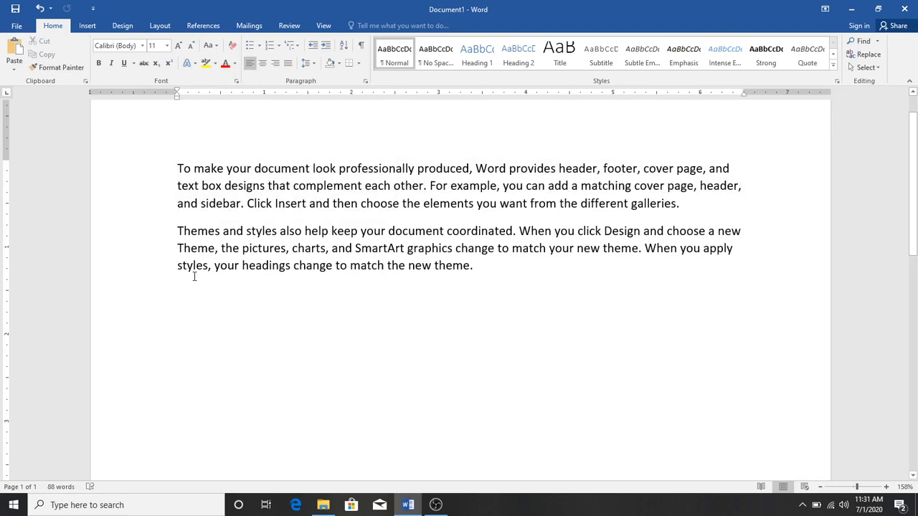
pyautogui.click(176, 297)
pyautogui.click(14, 47)
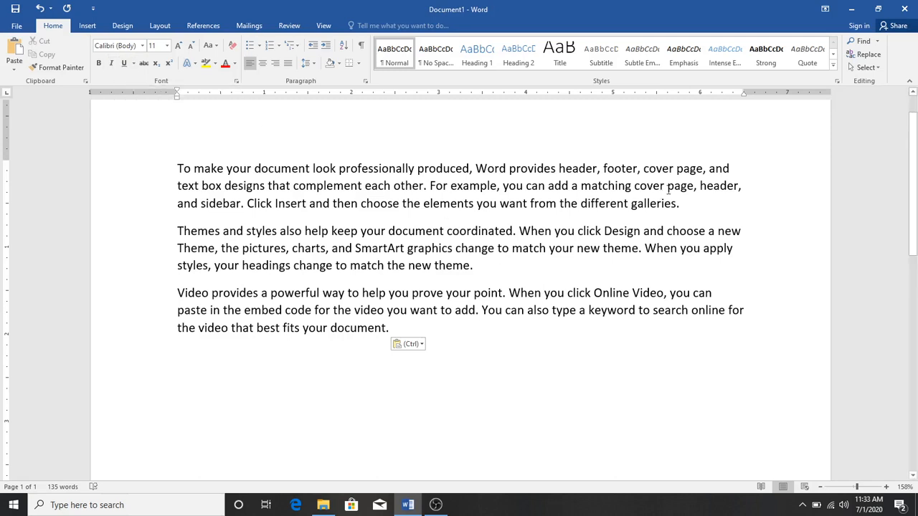
# Step: Format the first paragraph, "To make your document look professionally produced...", as bold, italic and underlined
pyautogui.moveTo(691, 204); pyautogui.dragTo(151, 160)
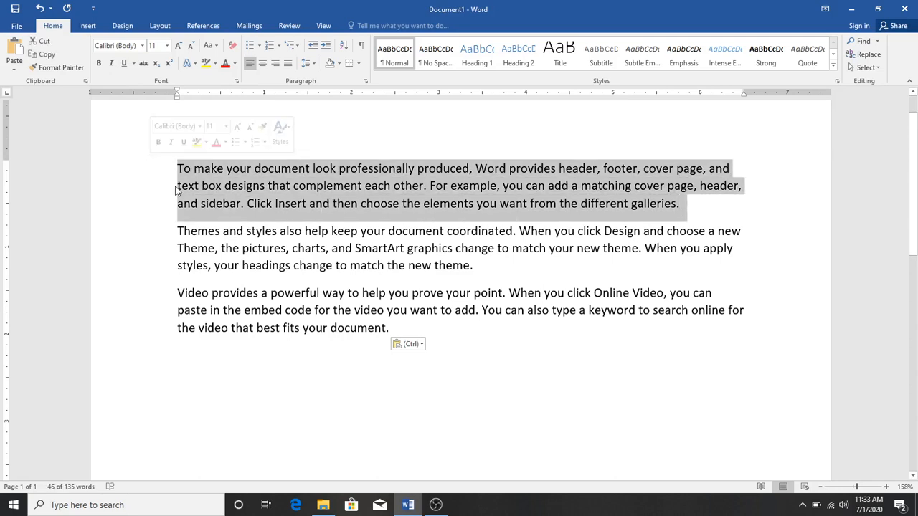
pyautogui.click(99, 63)
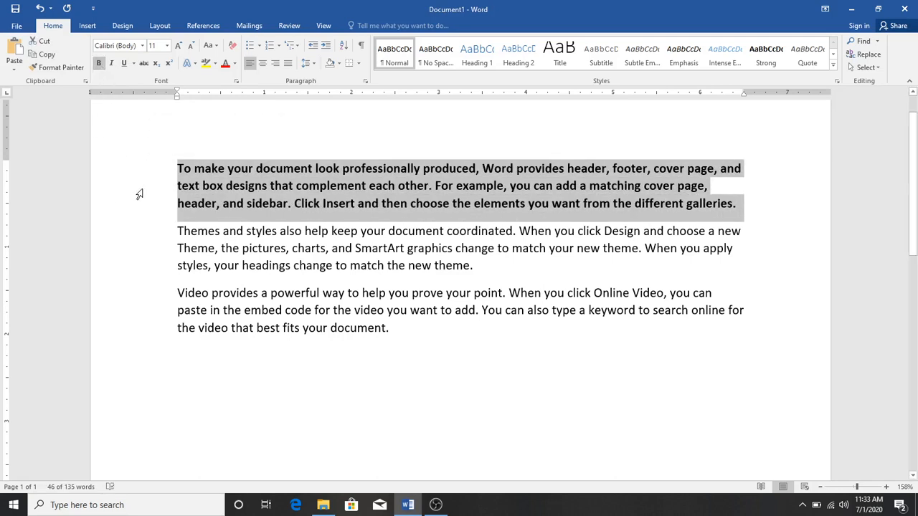
pyautogui.click(112, 63)
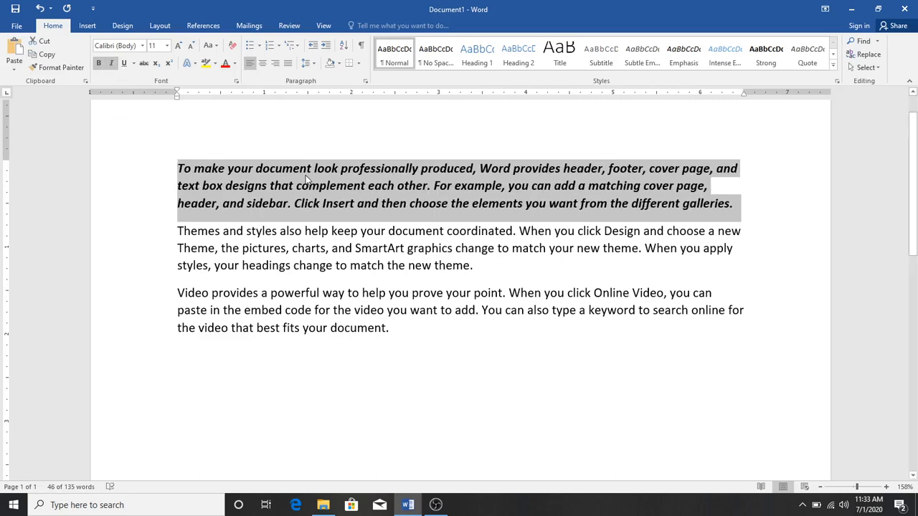
pyautogui.keyDown('ctrl'); pyautogui.scroll(4, 306, 178); pyautogui.keyUp('ctrl')
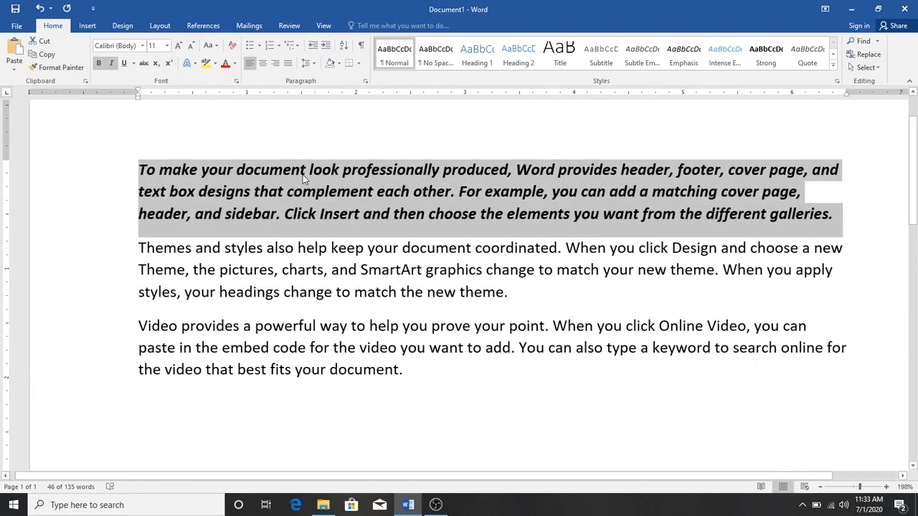
pyautogui.click(124, 63)
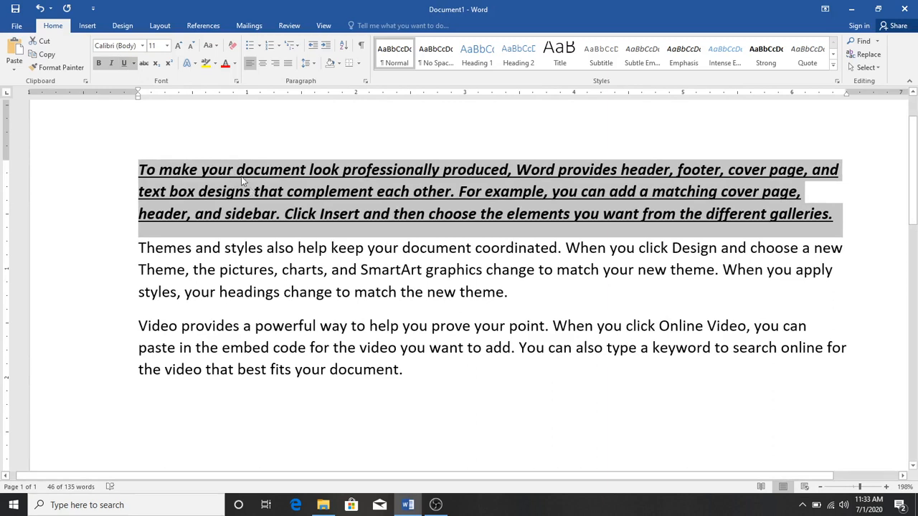
# Step: Remove the bold, italic and underline formatting from the selected first paragraph
pyautogui.click(99, 64)
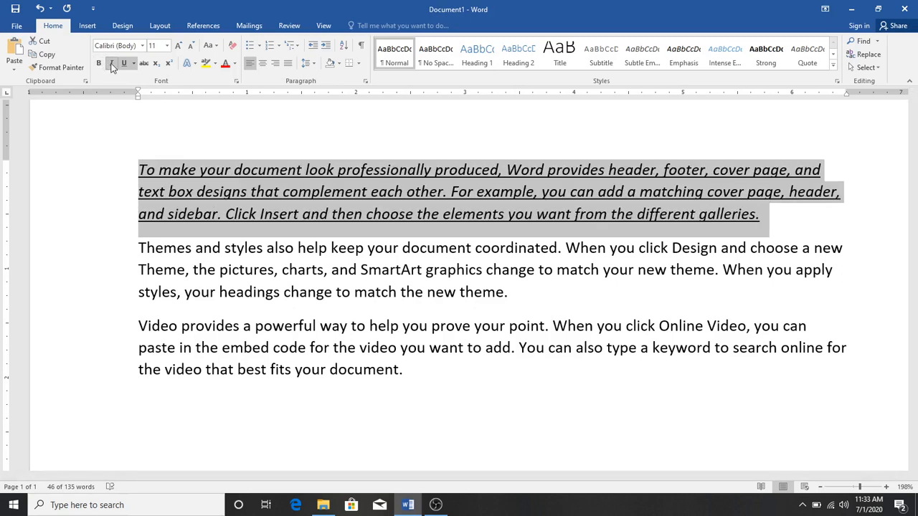
pyautogui.click(111, 65)
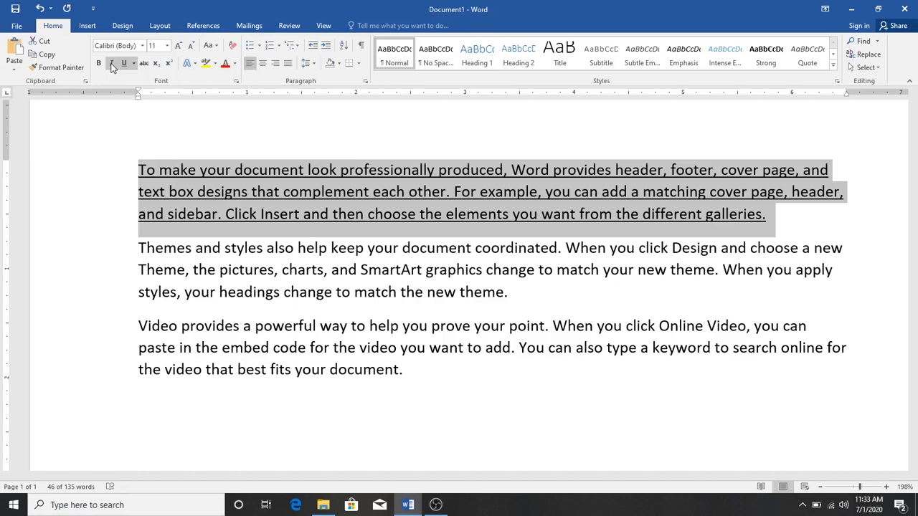
pyautogui.click(124, 65)
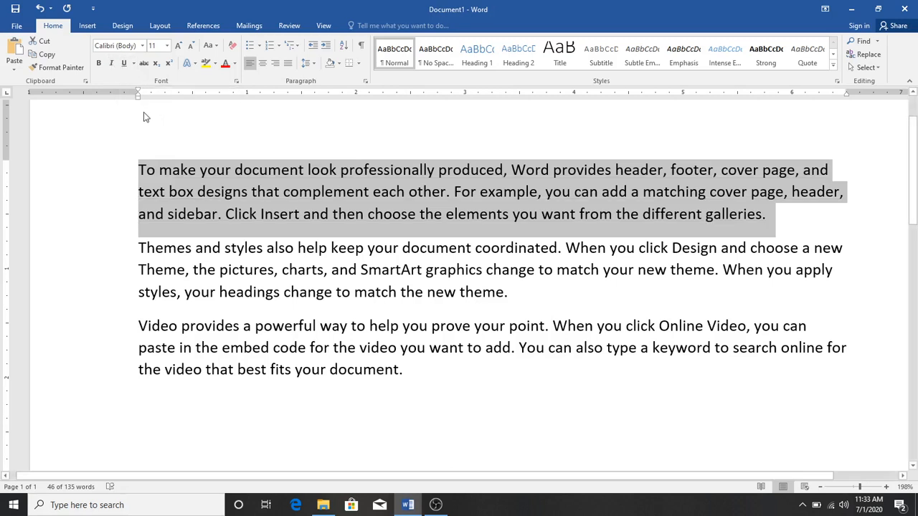
# Step: Underline the selected first paragraph and preview the available underline colors without applying one
pyautogui.click(123, 65)
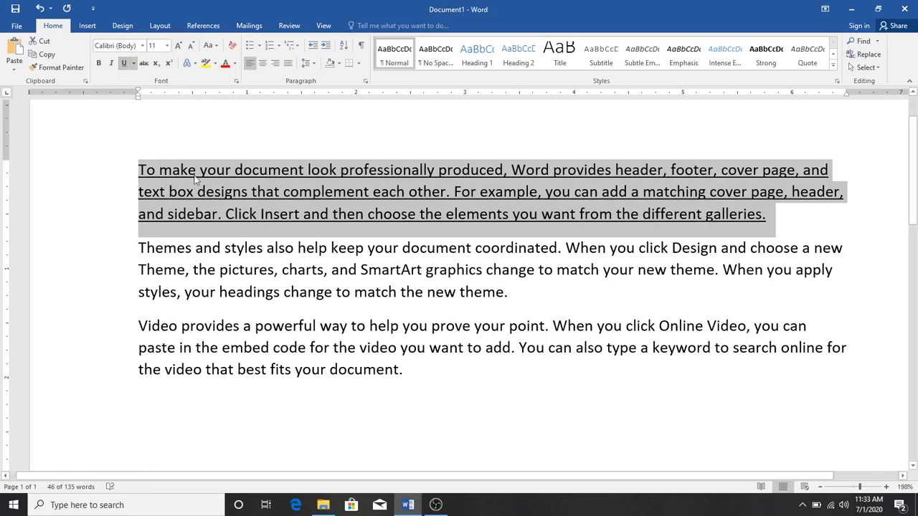
pyautogui.click(135, 64)
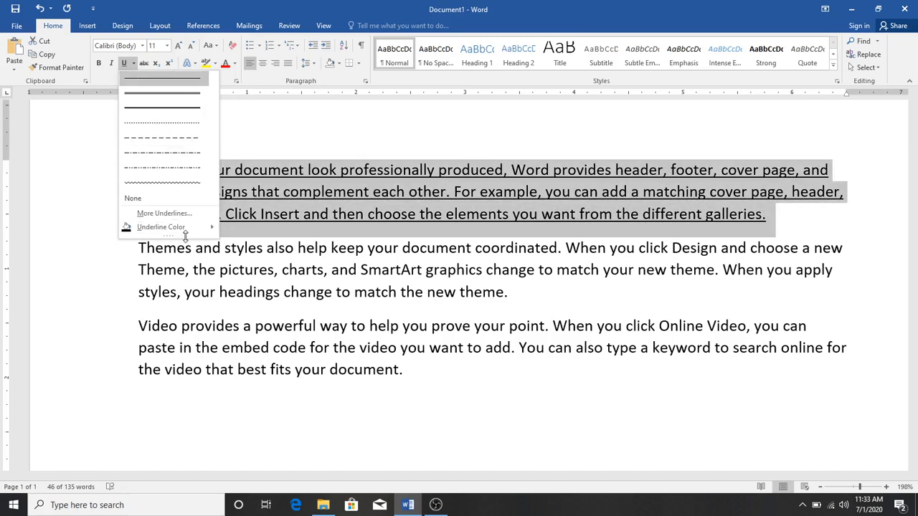
pyautogui.moveTo(212, 227)
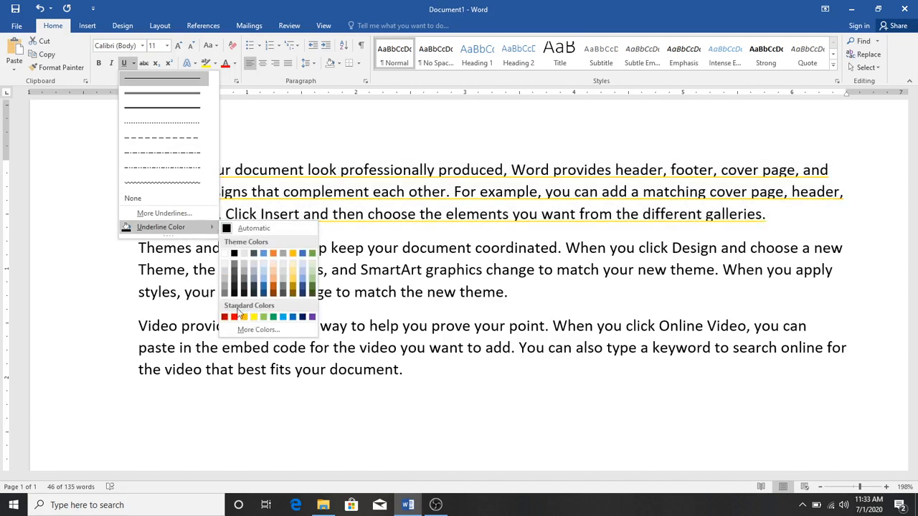
pyautogui.click(140, 251)
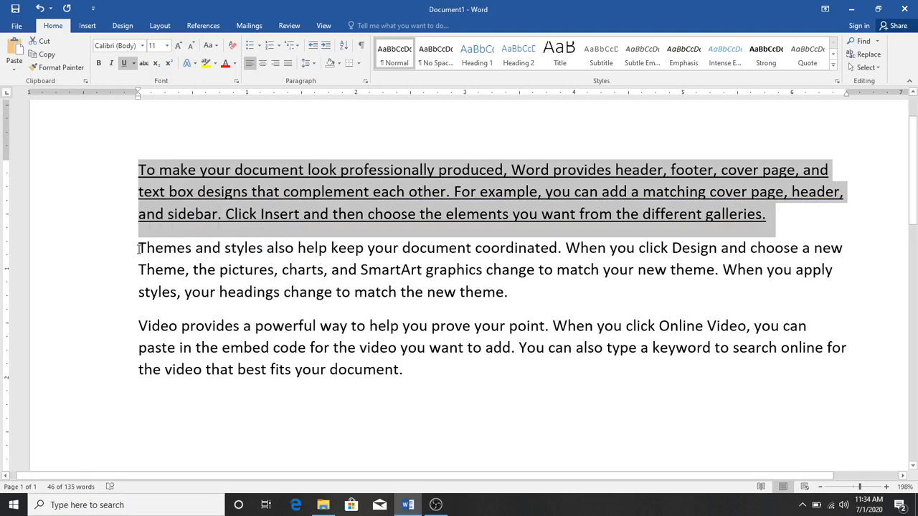
# Step: Remove the underline from the whole first paragraph, "To make your document look professionally produced..."
pyautogui.click(161, 170)
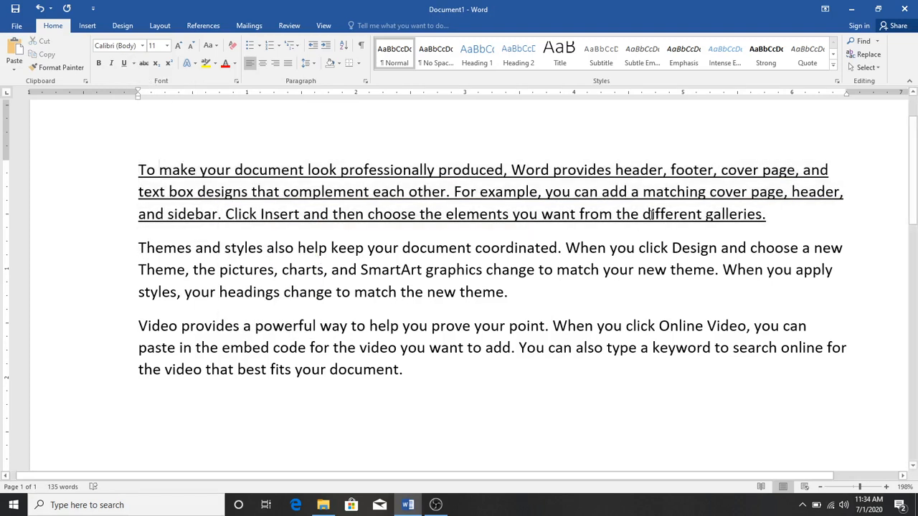
pyautogui.moveTo(788, 216); pyautogui.dragTo(98, 166)
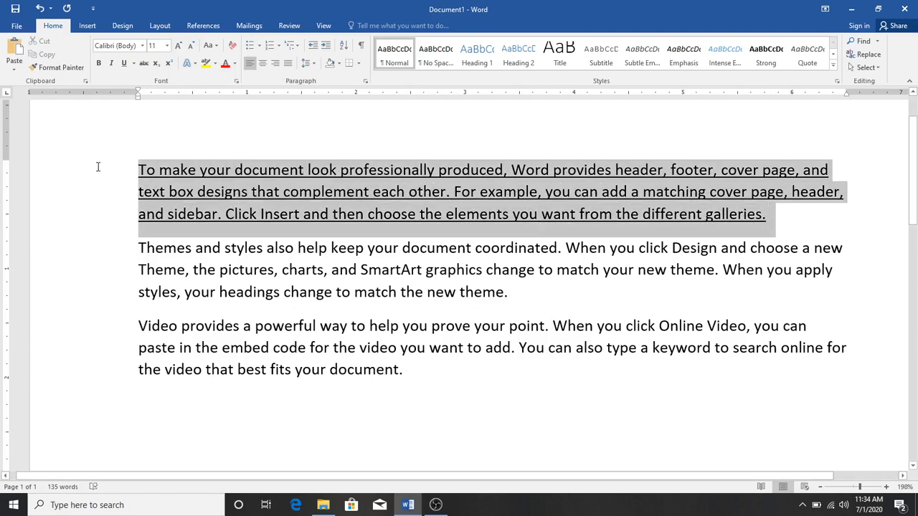
pyautogui.click(123, 63)
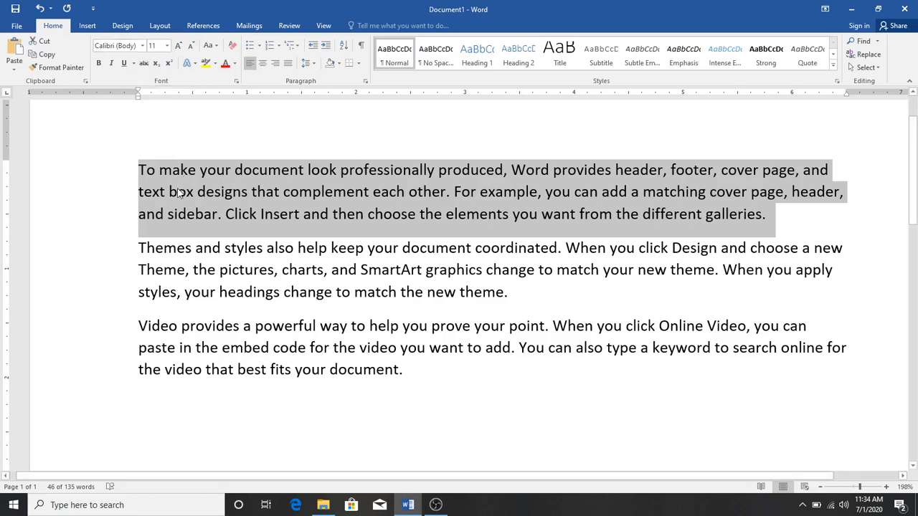
# Step: Set the font of the selected first paragraph to Algerian
pyautogui.click(142, 46)
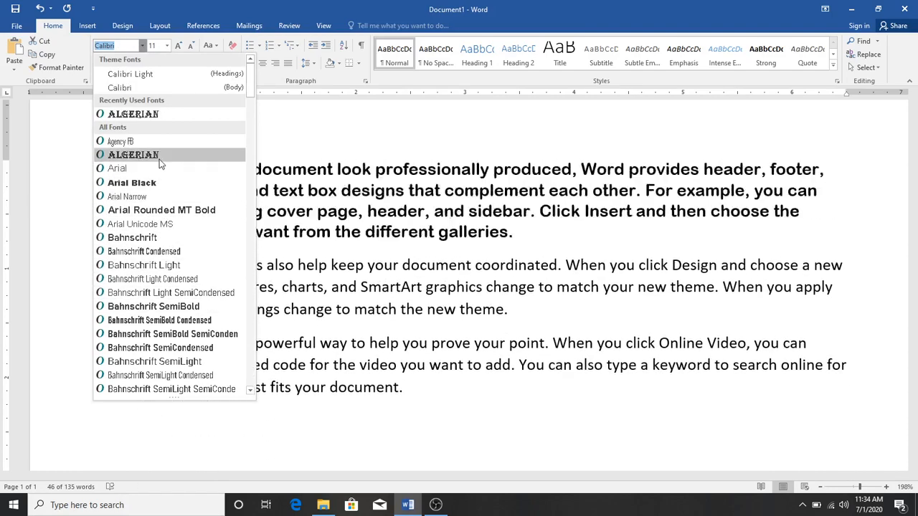
pyautogui.click(158, 118)
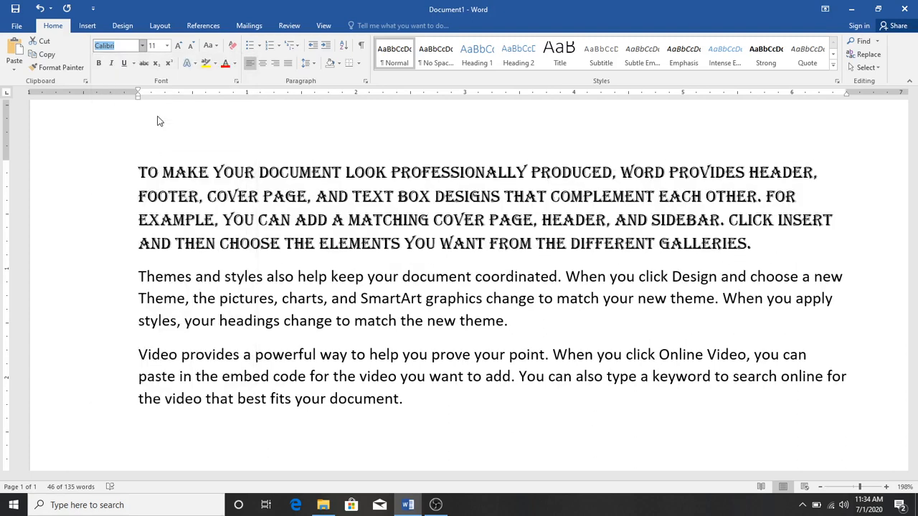
pyautogui.click(234, 276)
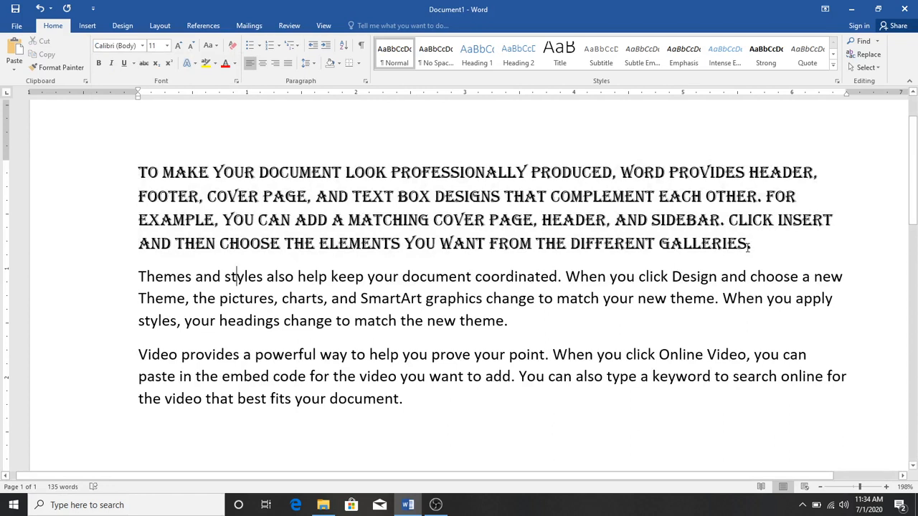
# Step: Make the whole first paragraph bold and italic, keeping its Algerian font
pyautogui.moveTo(752, 247); pyautogui.dragTo(139, 170)
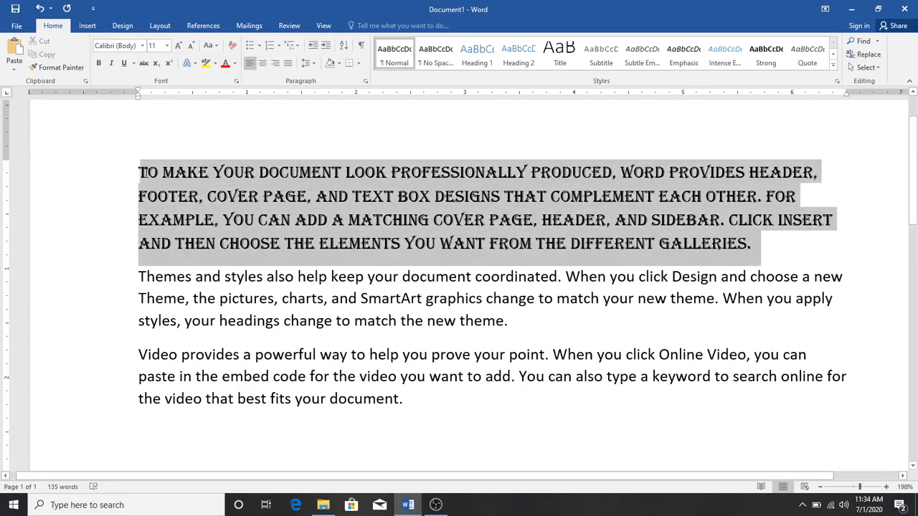
pyautogui.click(142, 45)
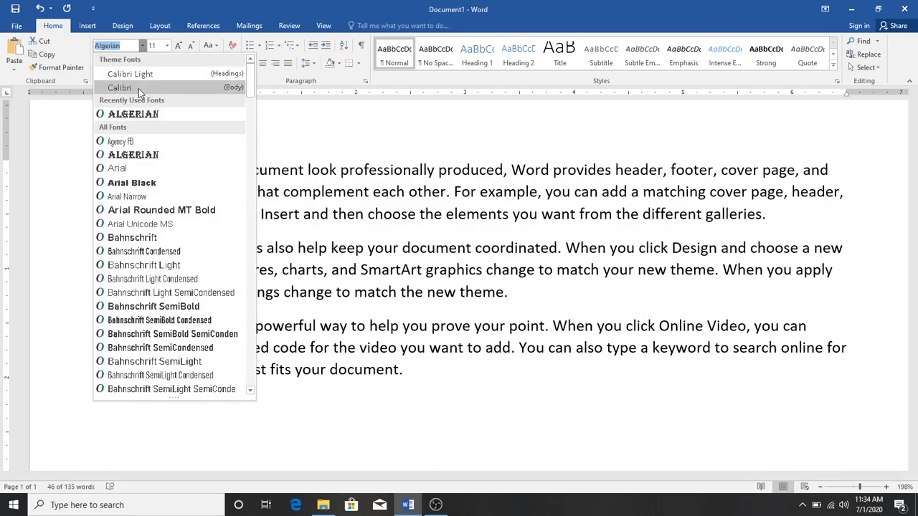
pyautogui.press('Escape')
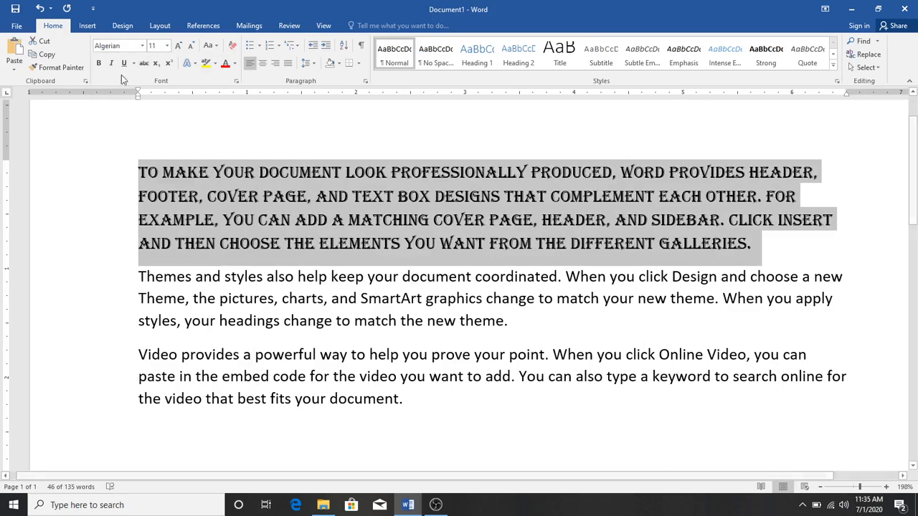
pyautogui.click(98, 64)
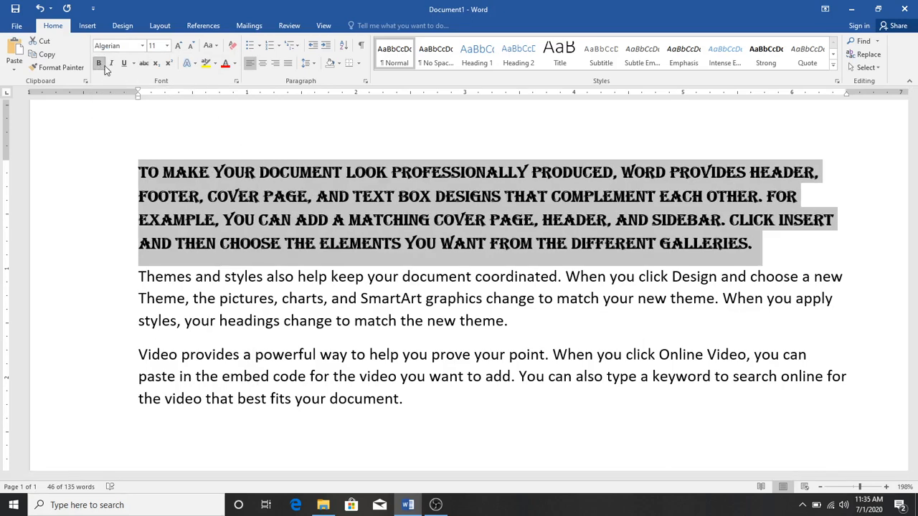
pyautogui.click(111, 63)
pyautogui.click(290, 321)
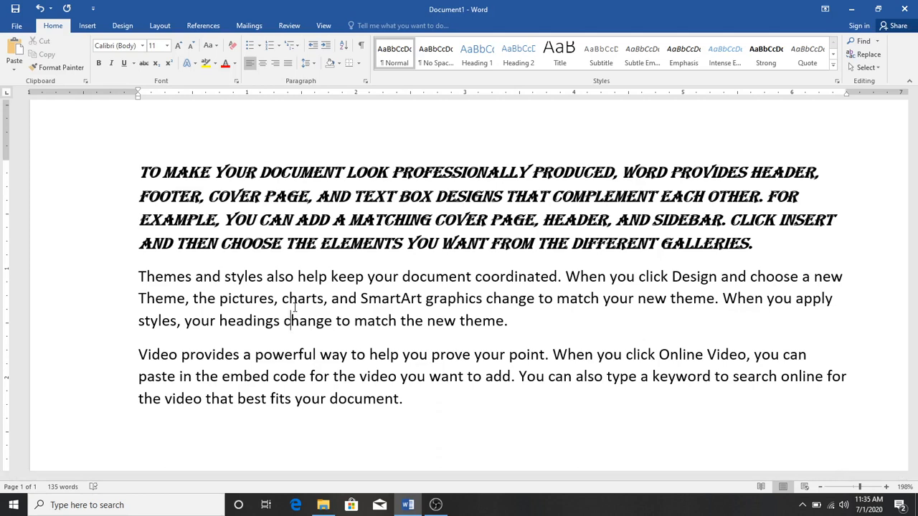
# Step: Format the last paragraph, "Video provides a powerful way...", in the Algerian font with bold and italic
pyautogui.click(335, 200)
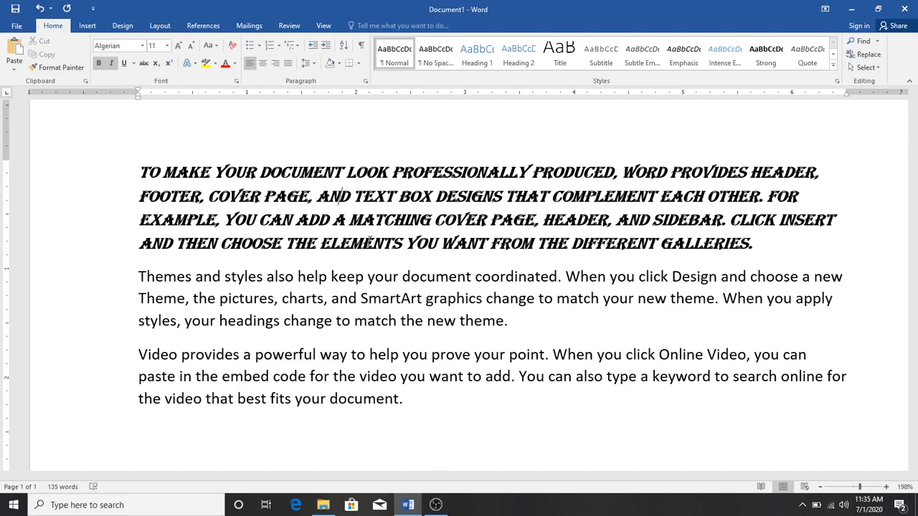
pyautogui.click(352, 307)
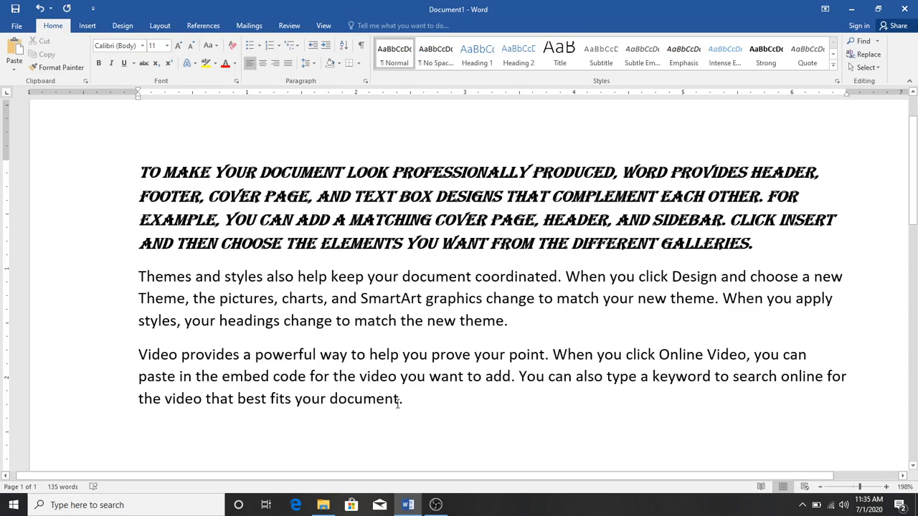
pyautogui.moveTo(404, 400); pyautogui.dragTo(143, 356)
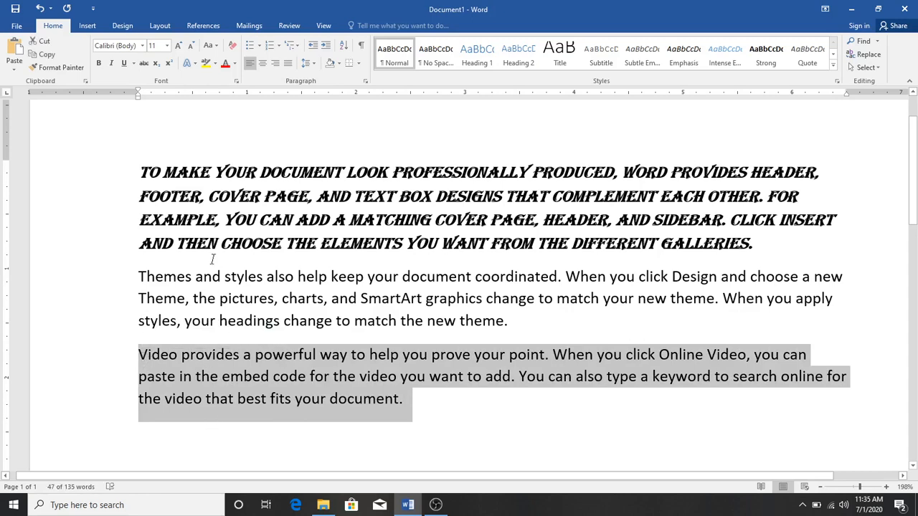
pyautogui.click(142, 45)
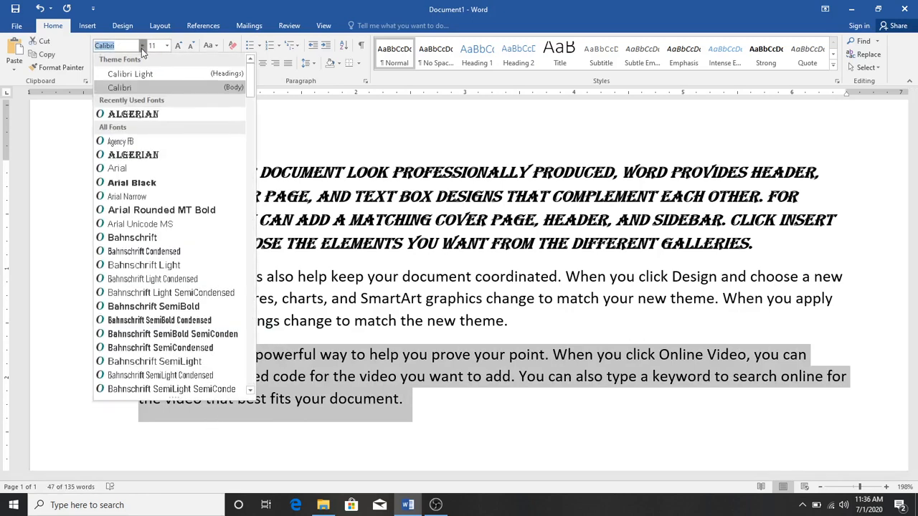
pyautogui.click(136, 114)
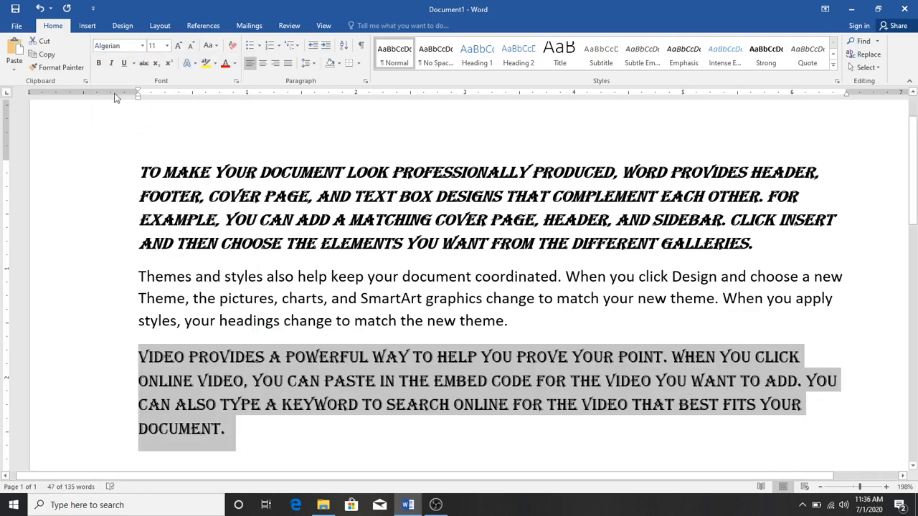
pyautogui.click(100, 69)
pyautogui.click(111, 63)
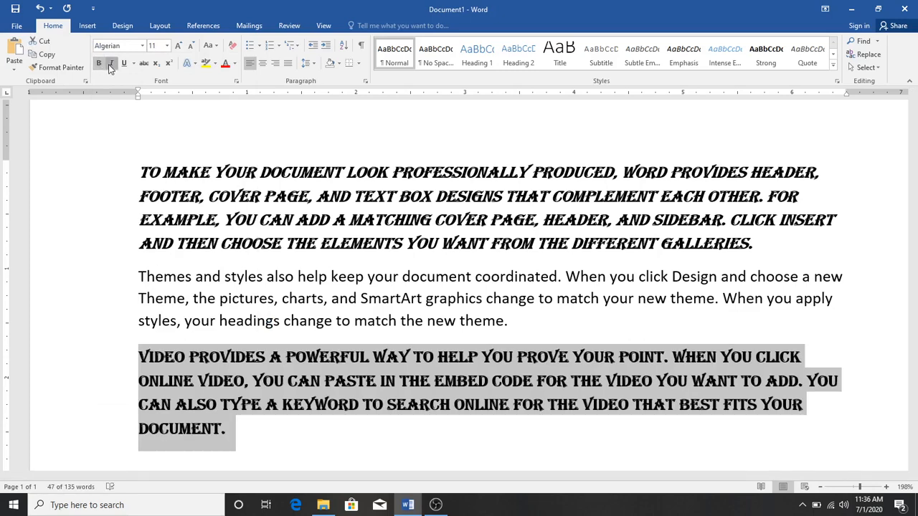
pyautogui.click(300, 321)
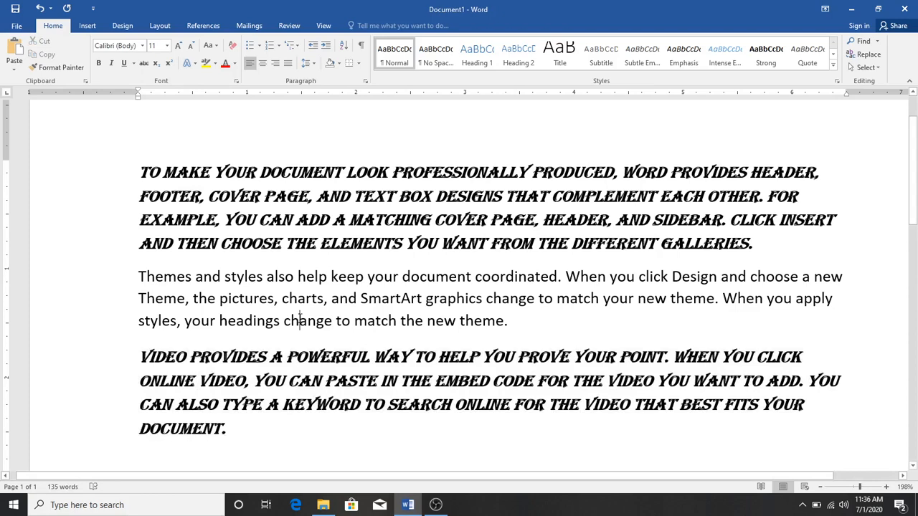
# Step: Undo the italic, bold and Algerian font changes on the last paragraph
pyautogui.hotkey('ctrl', 'z')
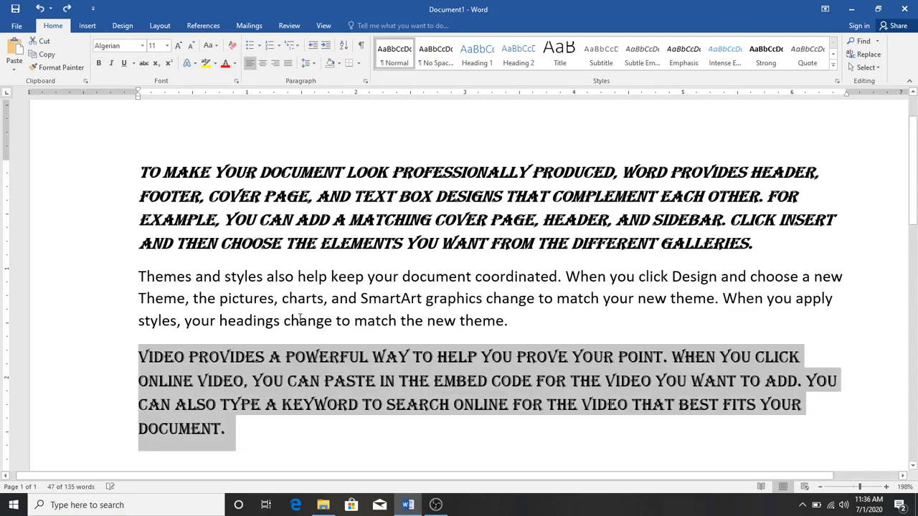
pyautogui.hotkey('ctrl', 'z')
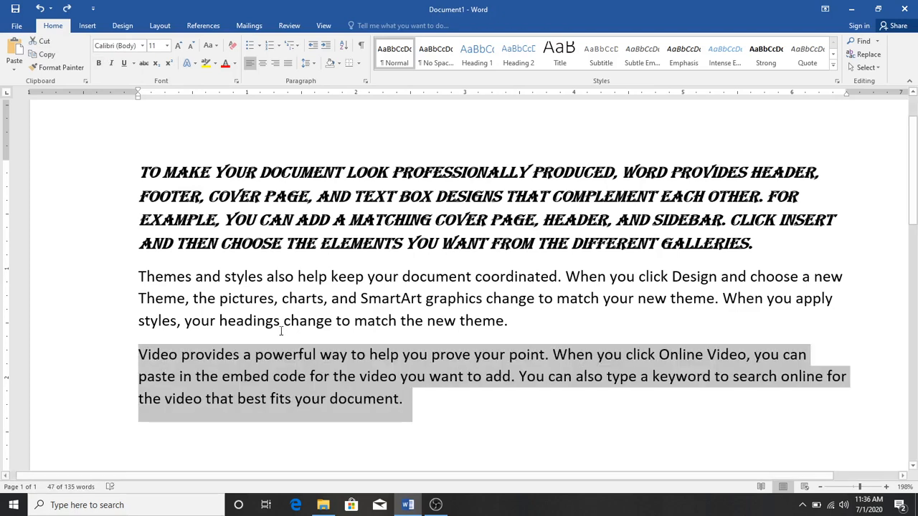
pyautogui.click(229, 320)
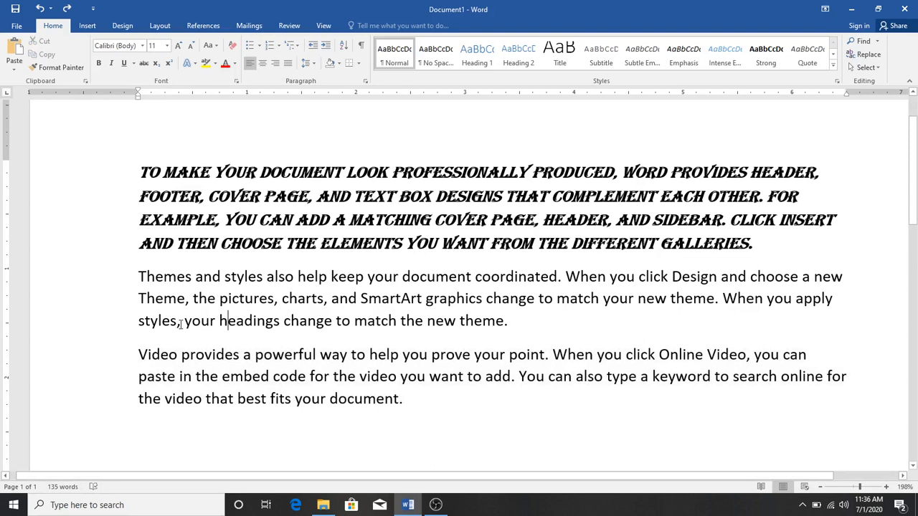
pyautogui.click(54, 68)
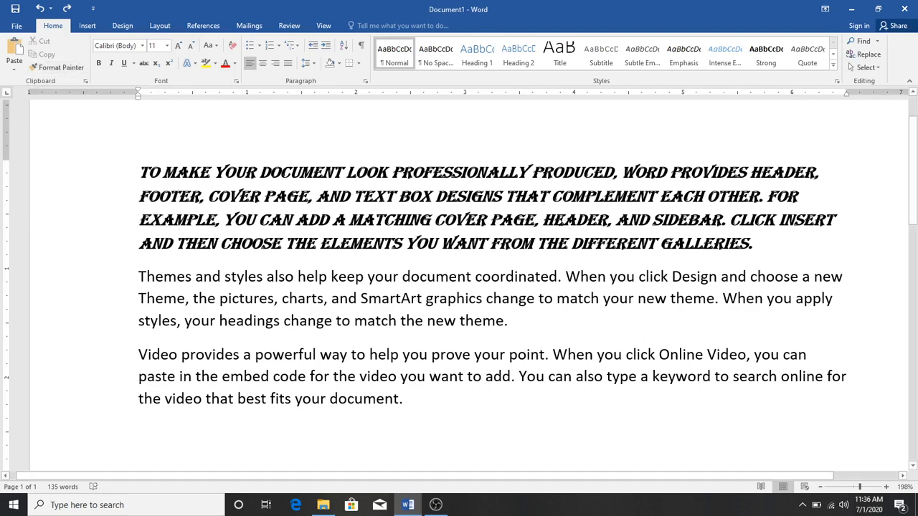
pyautogui.click(559, 221)
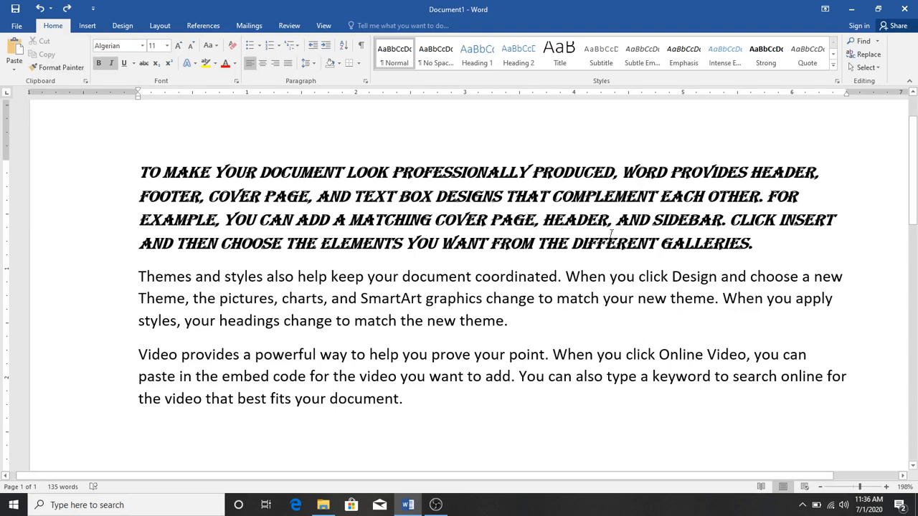
pyautogui.moveTo(758, 244); pyautogui.dragTo(393, 172)
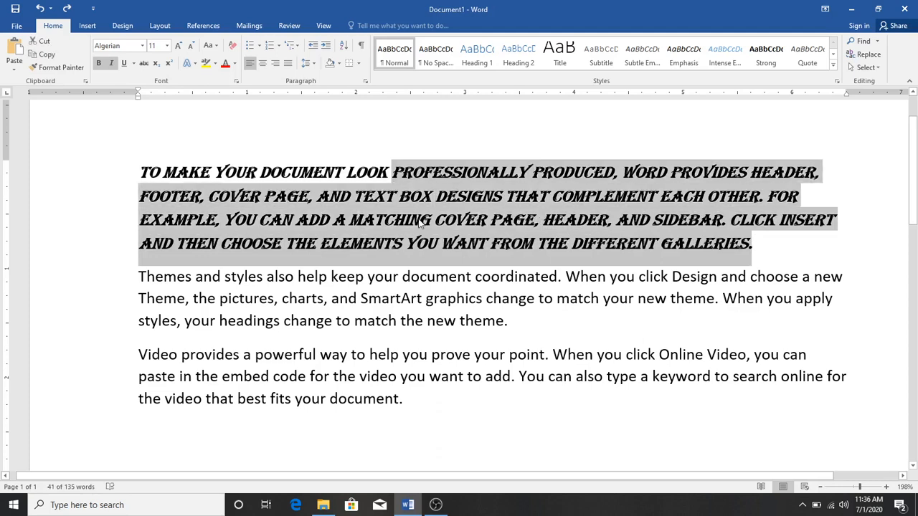
pyautogui.click(409, 216)
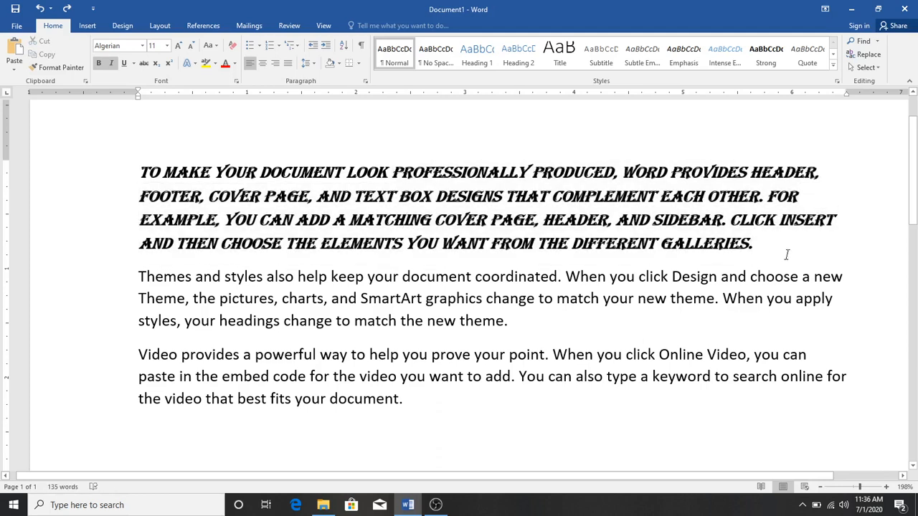
pyautogui.moveTo(755, 244); pyautogui.dragTo(140, 166)
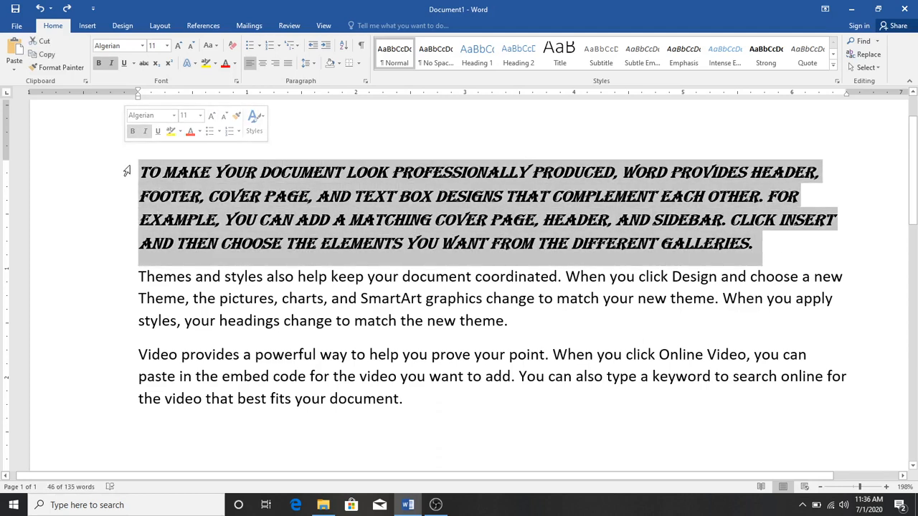
pyautogui.click(256, 188)
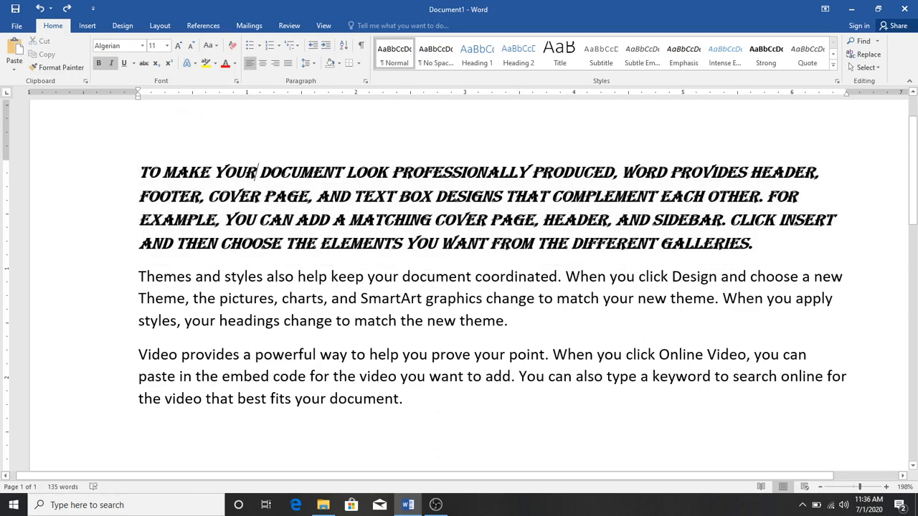
# Step: Copy the formatting of part of the word "document" in the first paragraph onto the entire last paragraph with Format Painter
pyautogui.moveTo(346, 172); pyautogui.dragTo(307, 177)
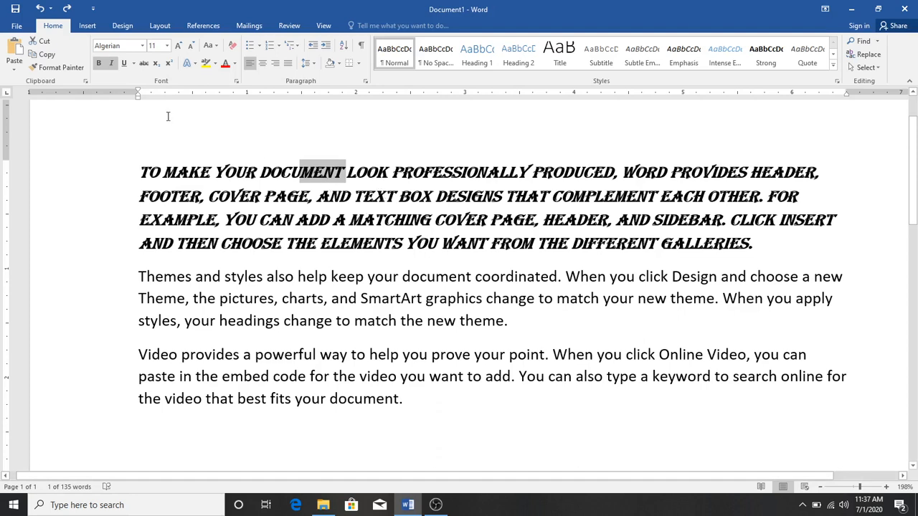
pyautogui.click(59, 68)
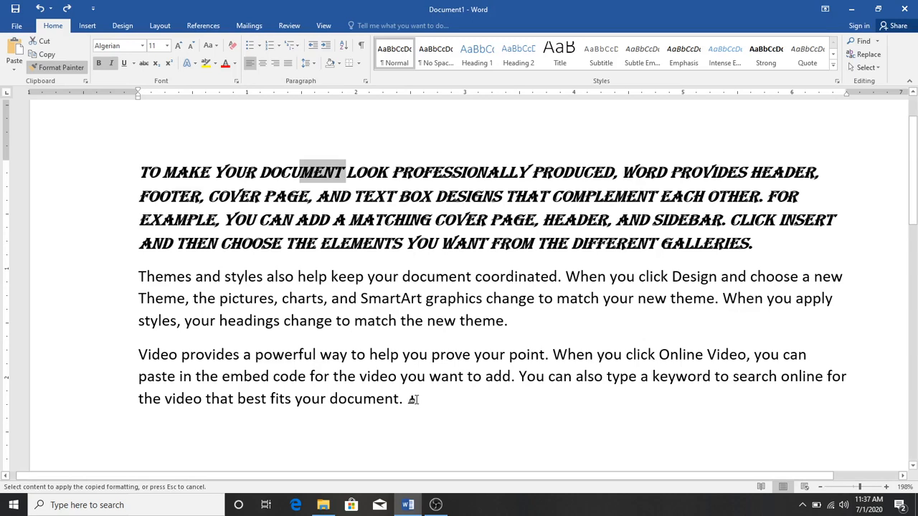
pyautogui.moveTo(411, 400)
pyautogui.mouseDown()
pyautogui.moveTo(349, 377)
pyautogui.moveTo(143, 355)
pyautogui.mouseUp()
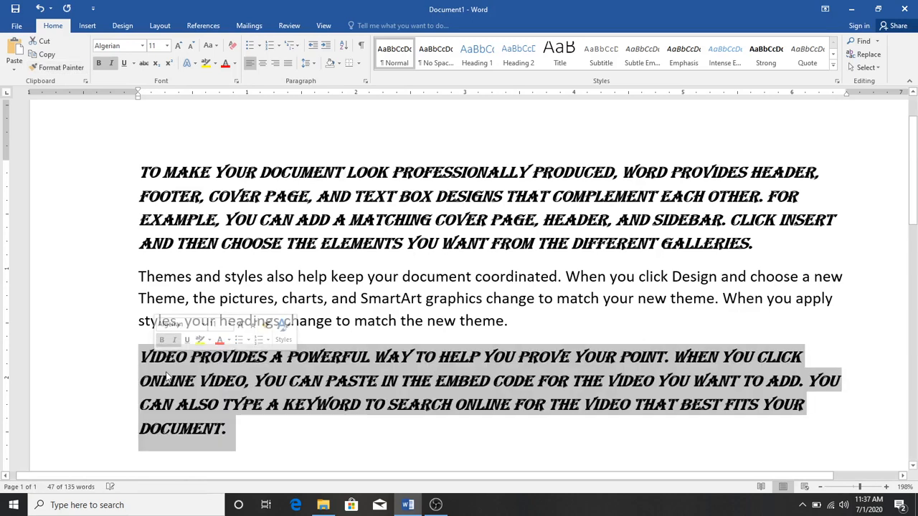
pyautogui.click(211, 374)
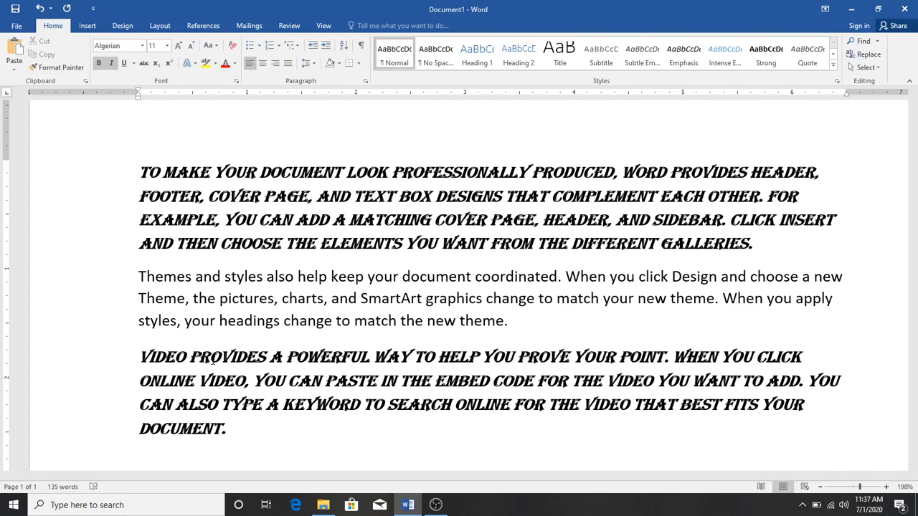
# Step: Undo the Format Painter change on the last paragraph
pyautogui.hotkey('ctrl', 'z')
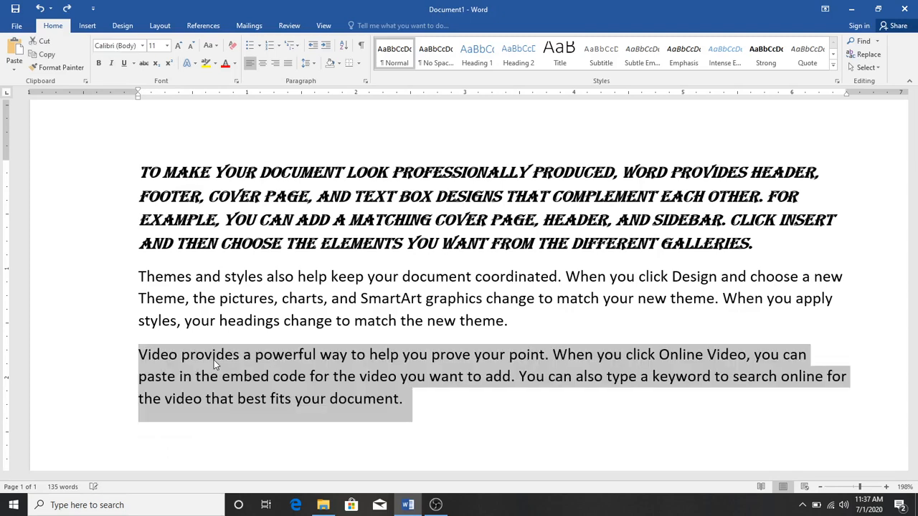
pyautogui.click(220, 220)
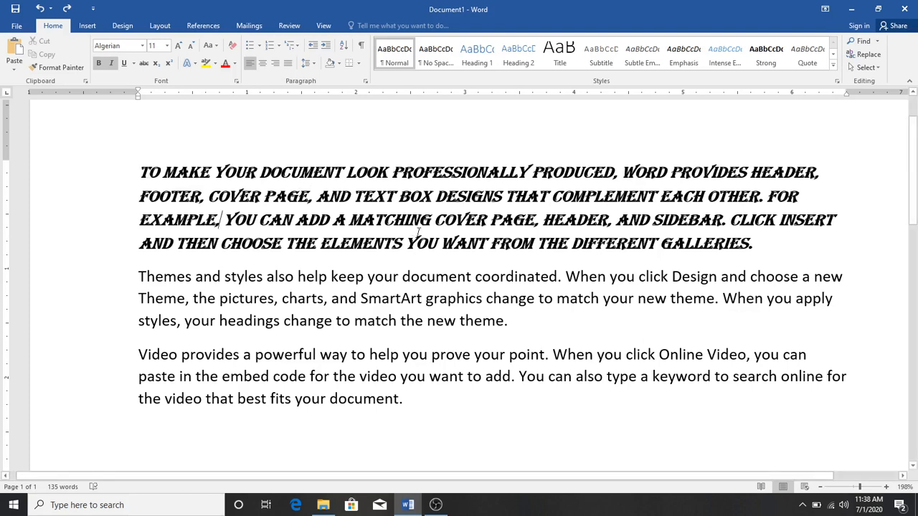
# Step: Copy the formatting of a passage in the first paragraph onto the entire last paragraph, "Video provides a powerful way..."
pyautogui.moveTo(422, 238); pyautogui.dragTo(317, 196)
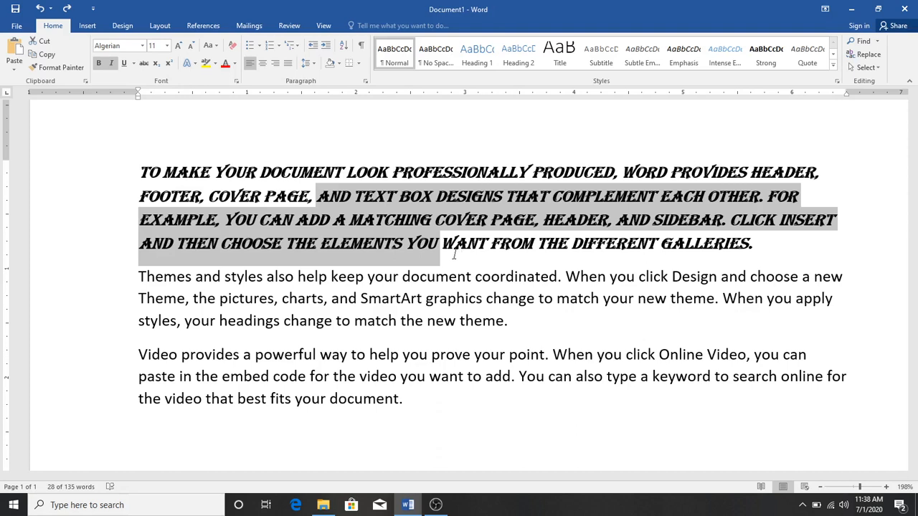
pyautogui.moveTo(412, 400); pyautogui.dragTo(138, 355)
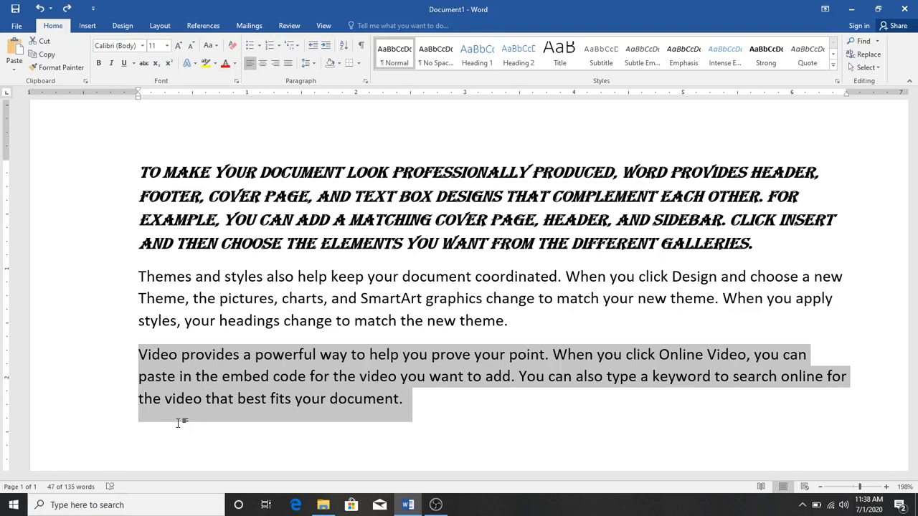
pyautogui.moveTo(178, 423); pyautogui.dragTo(179, 425)
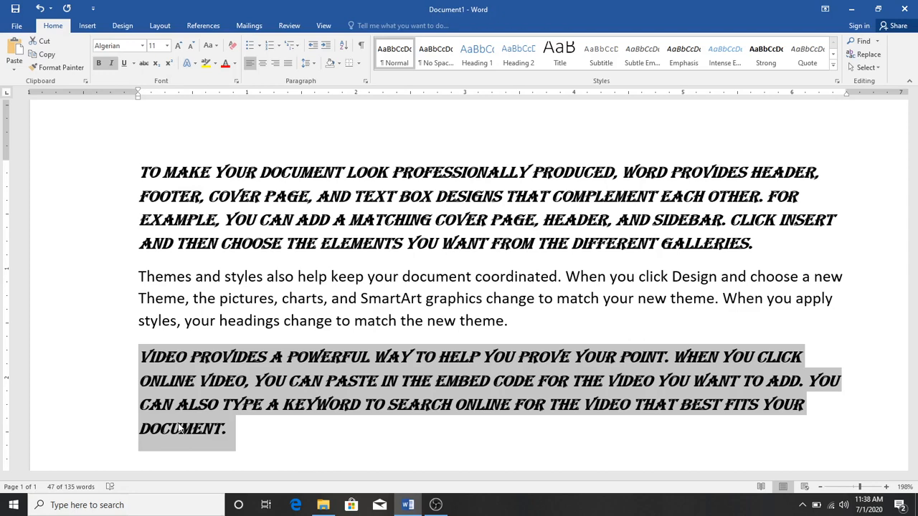
# Step: Undo the formatting copied onto the last paragraph and remove that paragraph's text
pyautogui.hotkey('ctrl', 'z')
pyautogui.press('Delete')
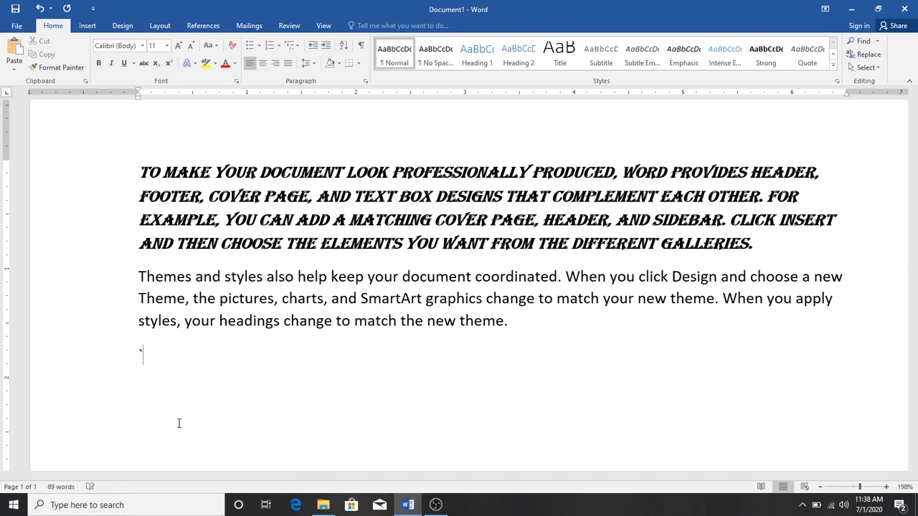
# Step: Copy the formatting of part of "choose" onto "and" and part of "pictures" in the second paragraph, keeping Format Painter active for repeated use
pyautogui.moveTo(249, 248); pyautogui.dragTo(222, 247)
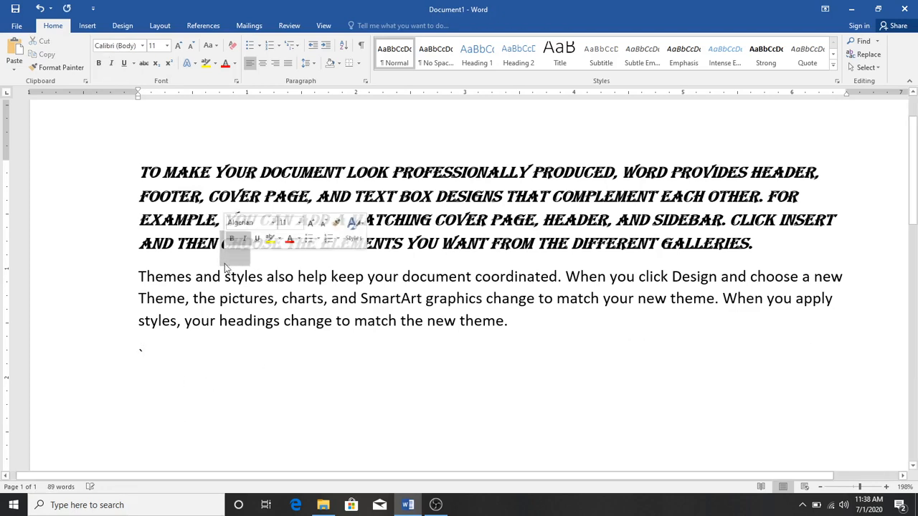
pyautogui.click(58, 66)
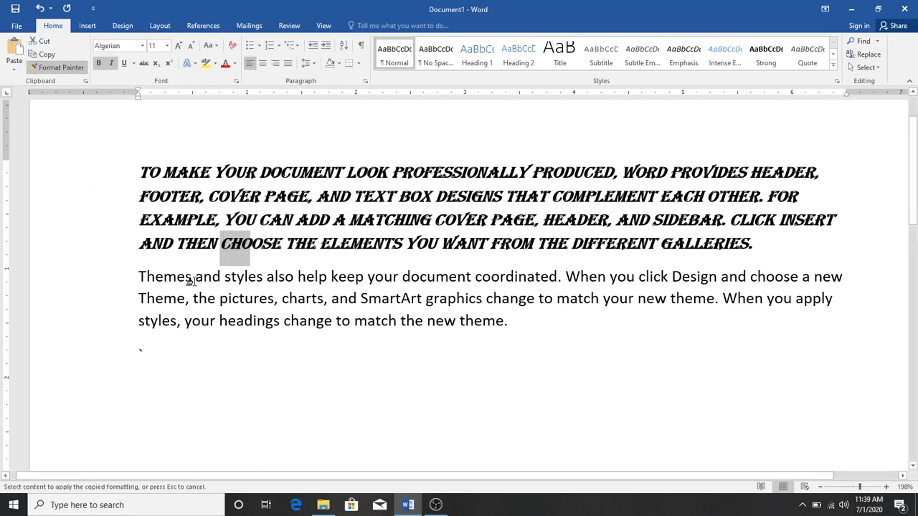
pyautogui.moveTo(195, 278); pyautogui.dragTo(227, 279)
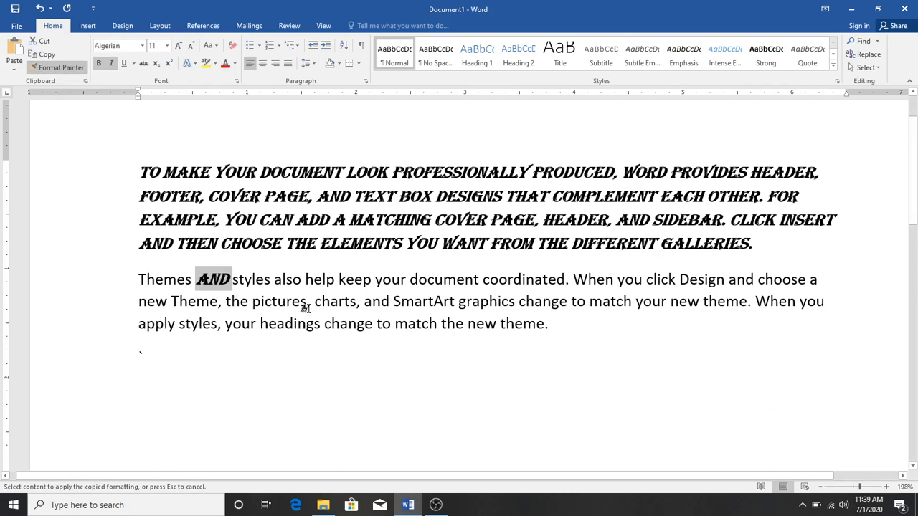
pyautogui.moveTo(305, 307); pyautogui.dragTo(278, 307)
# Step: Undo the Format Painter changes on "pictures" and "and" in the second paragraph
pyautogui.hotkey('ctrl', 'z')
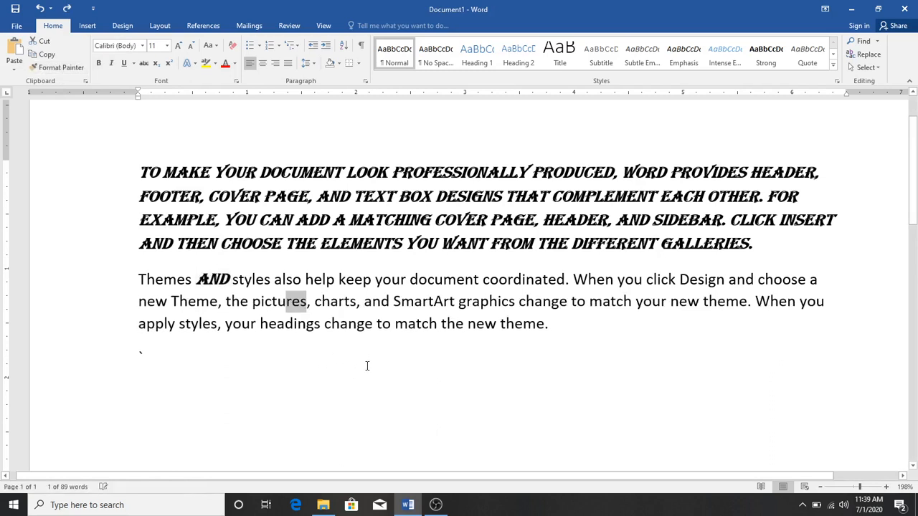
pyautogui.hotkey('ctrl', 'z')
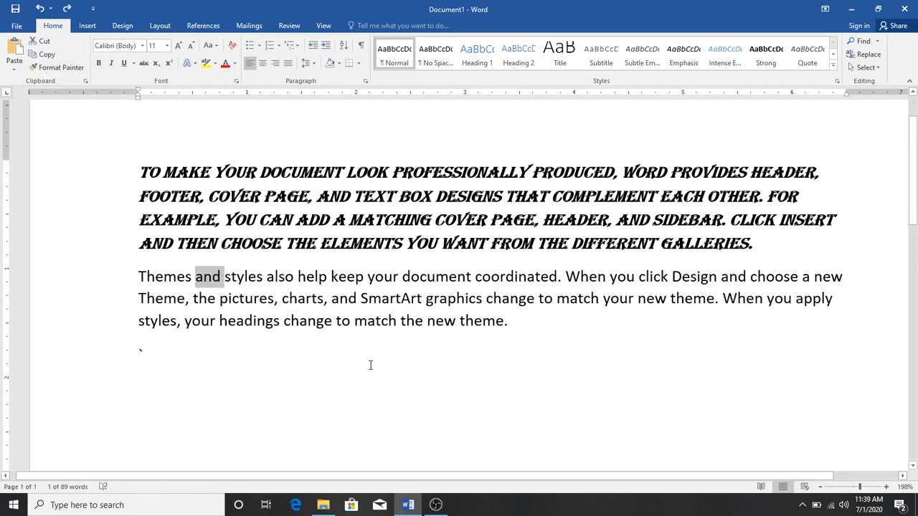
pyautogui.click(331, 262)
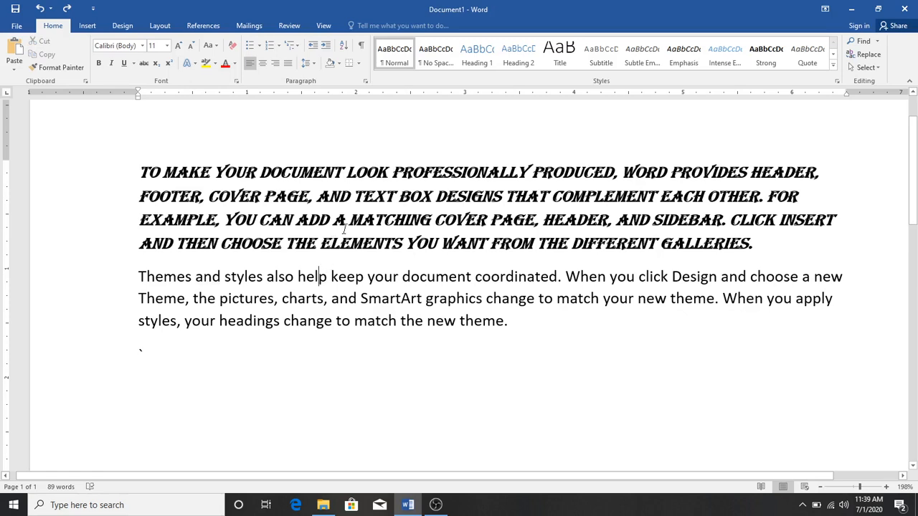
# Step: Delete all remaining text so the document is empty
pyautogui.moveTo(351, 198); pyautogui.dragTo(308, 201)
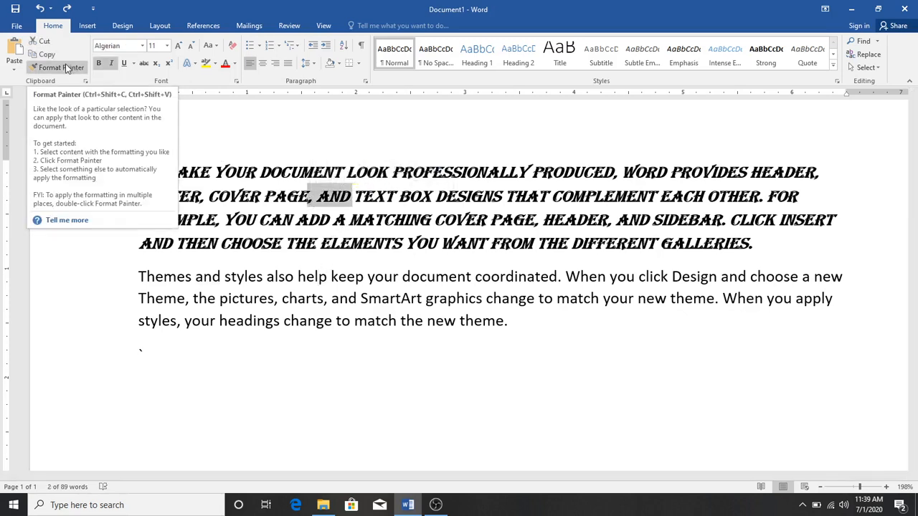
pyautogui.moveTo(542, 328); pyautogui.dragTo(158, 173)
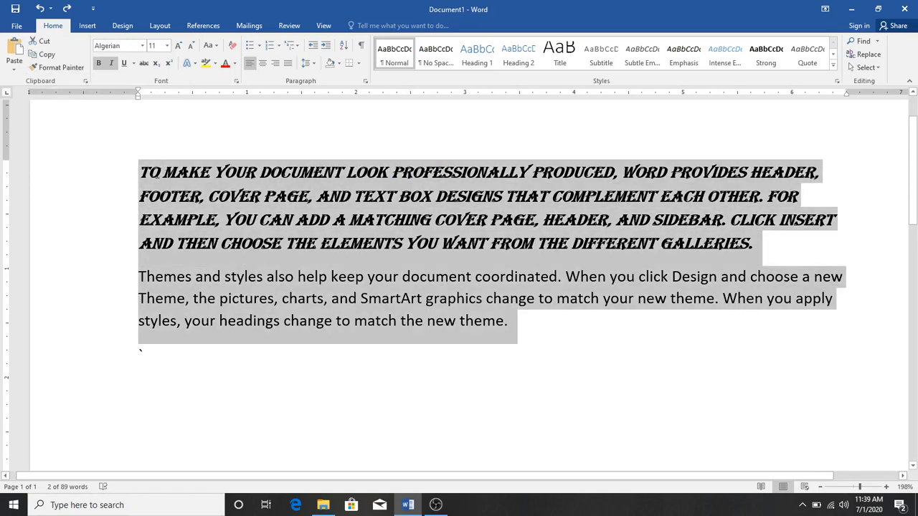
pyautogui.press('Delete')
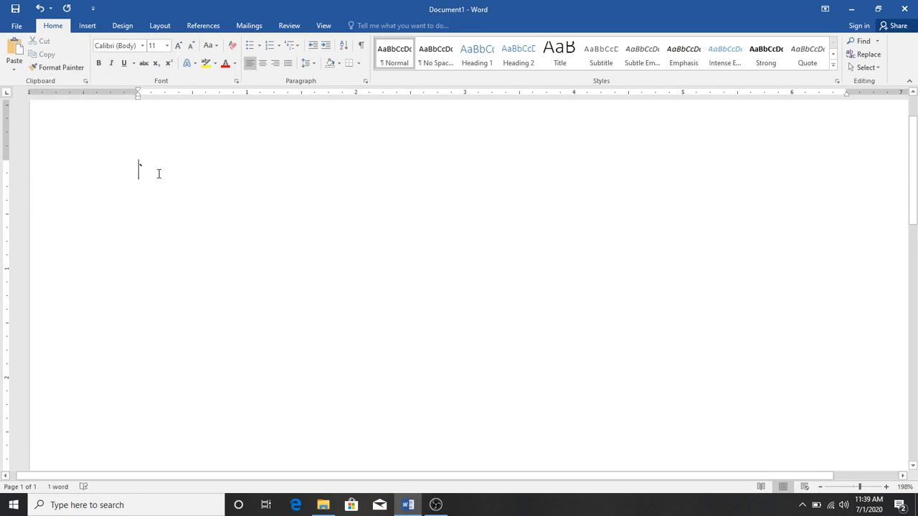
pyautogui.press('Delete')
# Step: Enter the heading "Ms Word" and generate a sample paragraph below it with =rand(1)
pyautogui.write('Ms Word ')
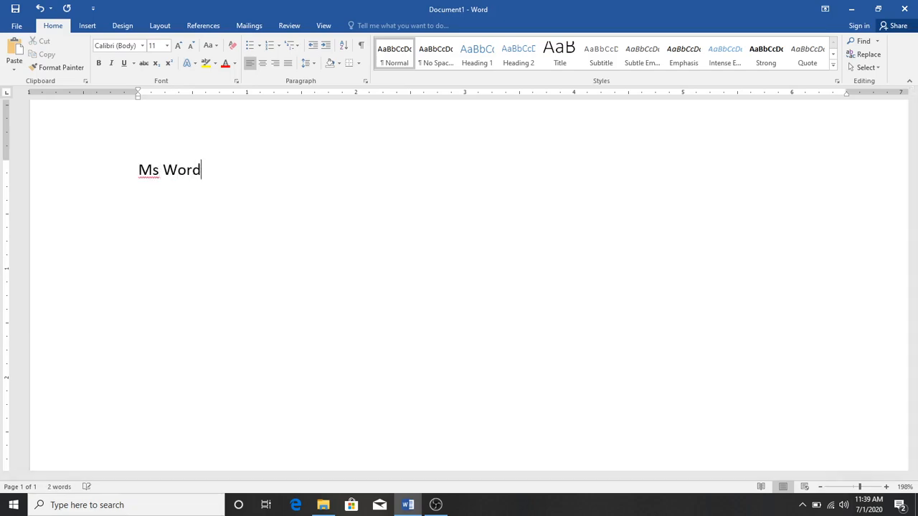
pyautogui.write('=rand(1)')
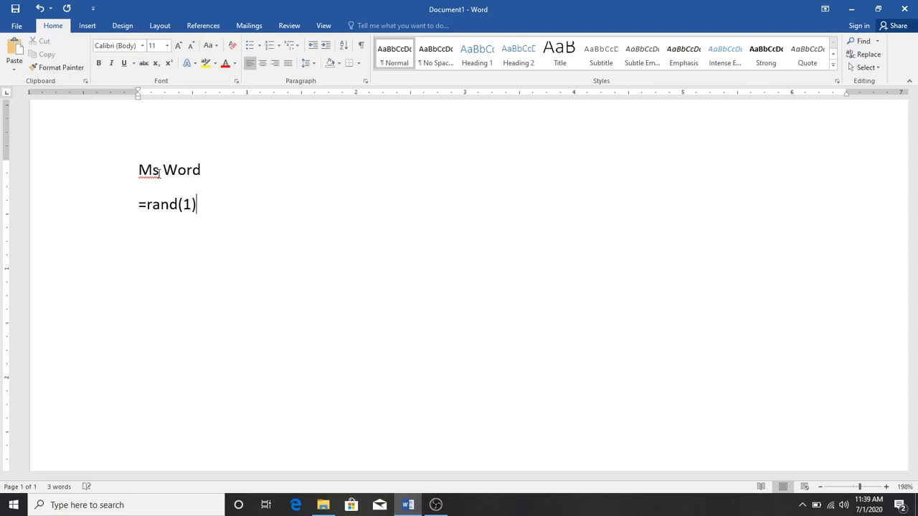
pyautogui.press('Return')
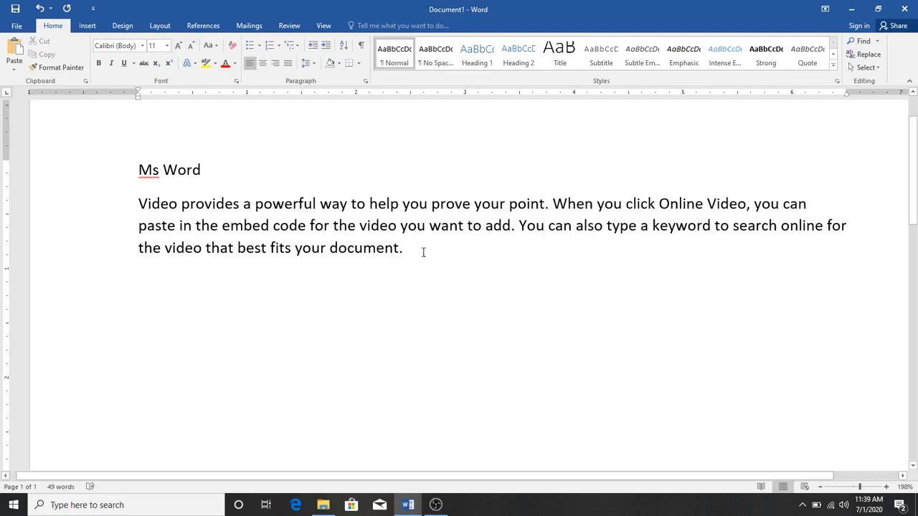
# Step: Copy the "Ms Word" heading with its paragraph and paste it twice below the original
pyautogui.moveTo(423, 253); pyautogui.dragTo(2, 150)
pyautogui.hotkey('ctrl', 'c')
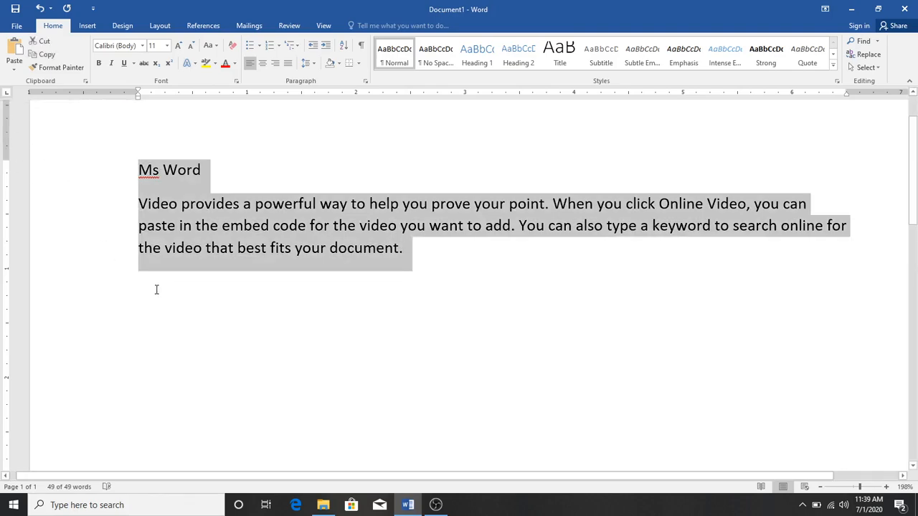
pyautogui.click(156, 289)
pyautogui.hotkey('ctrl', 'v')
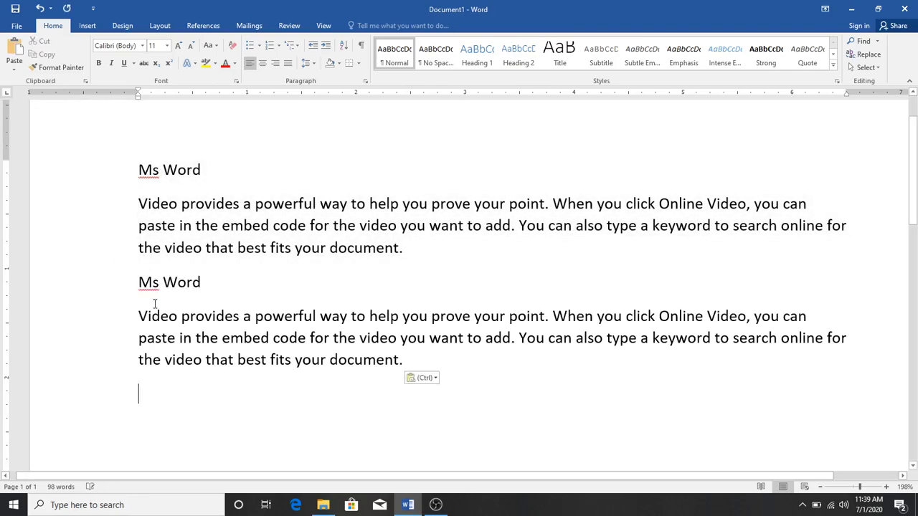
pyautogui.hotkey('ctrl', 'v')
# Step: Change the second "Ms Word" heading to "Ms Excel"
pyautogui.scroll(3, 198, 239)
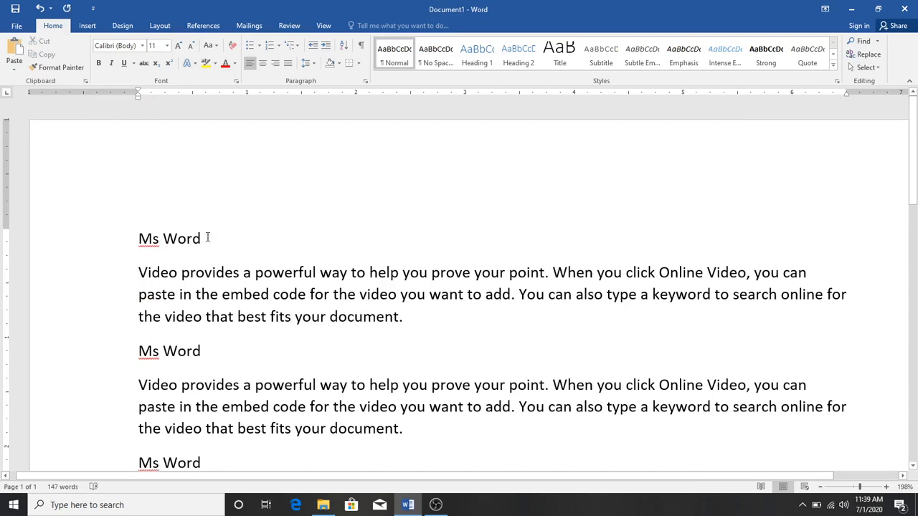
pyautogui.moveTo(208, 238); pyautogui.dragTo(153, 240)
pyautogui.click(209, 351)
pyautogui.press('BackSpace')
pyautogui.press('BackSpace')
pyautogui.press('BackSpace')
pyautogui.press('BackSpace')
pyautogui.write('Excel')
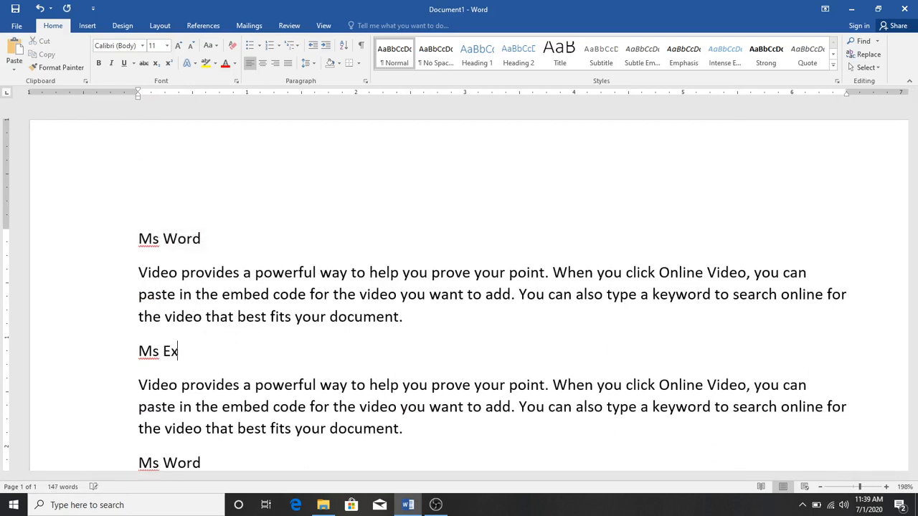
# Step: Change the third "Ms Word" heading to "Ms Power Point"
pyautogui.click(217, 463)
pyautogui.press('BackSpace')
pyautogui.press('BackSpace')
pyautogui.press('BackSpace')
pyautogui.press('BackSpace')
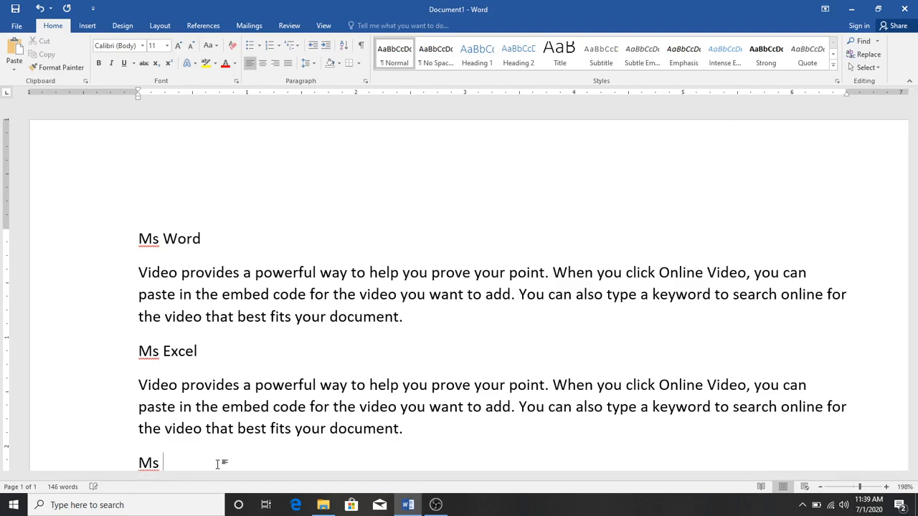
pyautogui.write('Power Point')
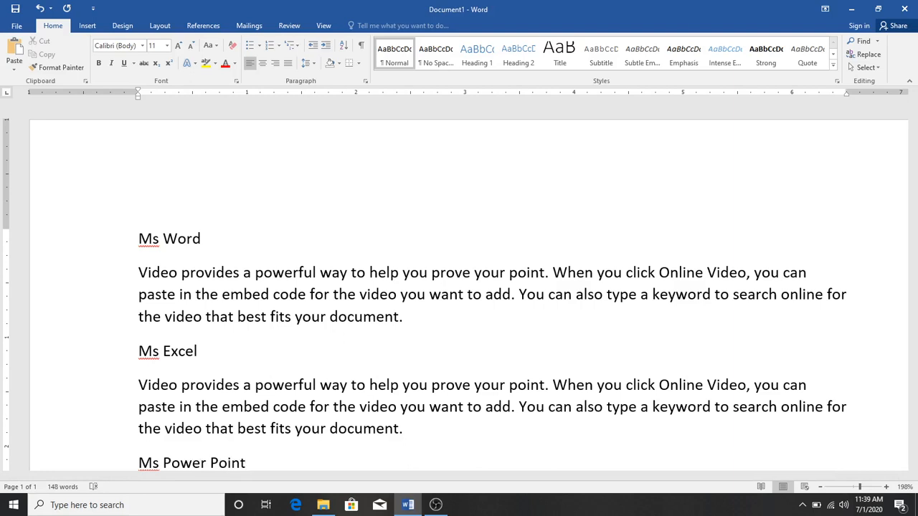
# Step: Format the "Ms Word" heading as bold and italic in the Bahnschrift font at size 14
pyautogui.click(41, 241)
pyautogui.click(99, 63)
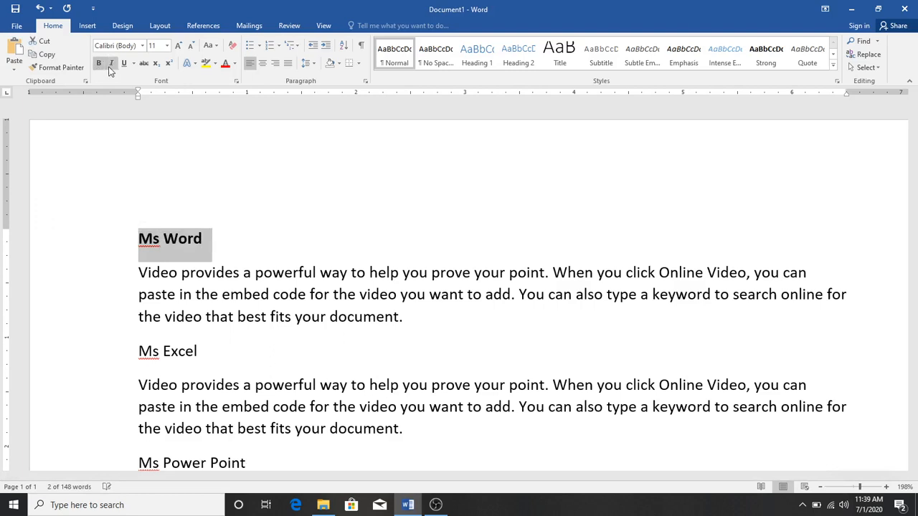
pyautogui.click(111, 64)
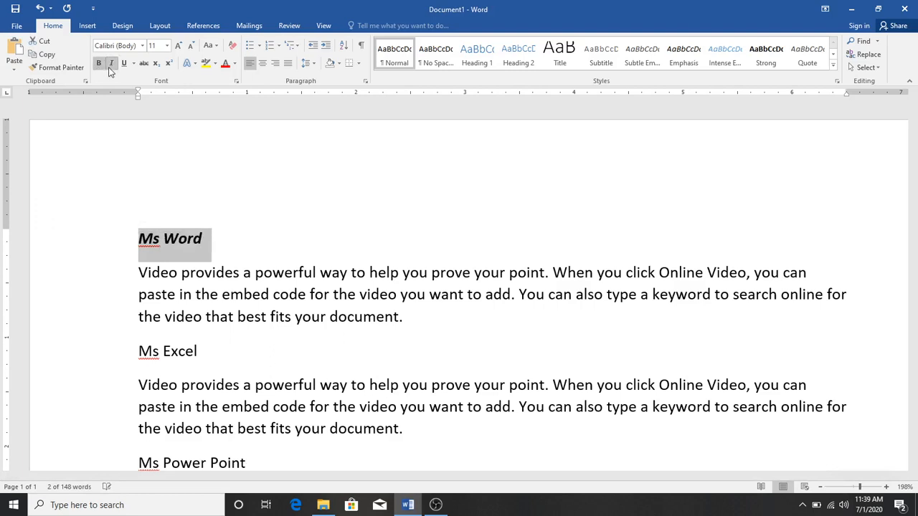
pyautogui.click(143, 46)
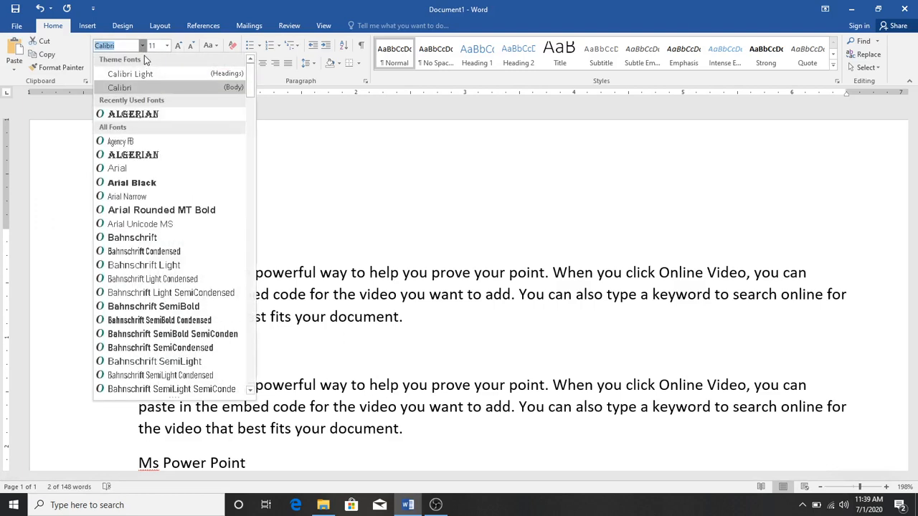
pyautogui.click(178, 238)
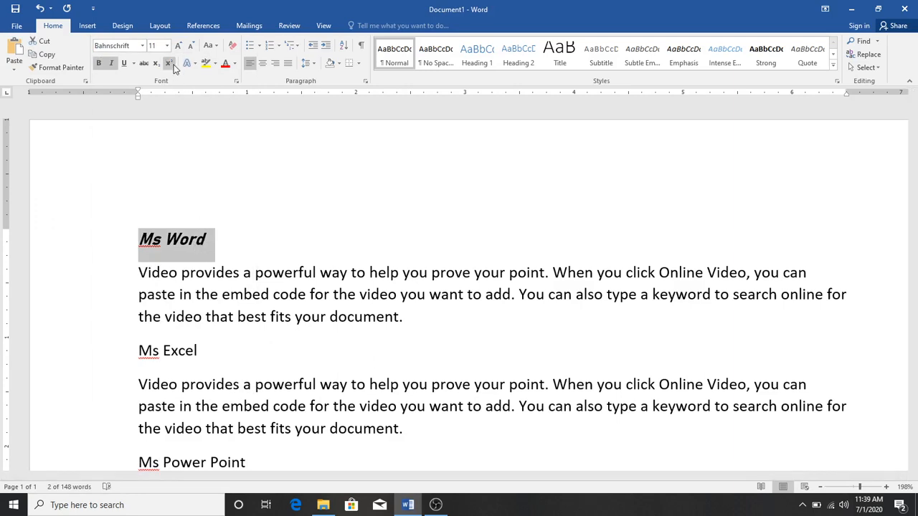
pyautogui.click(180, 47)
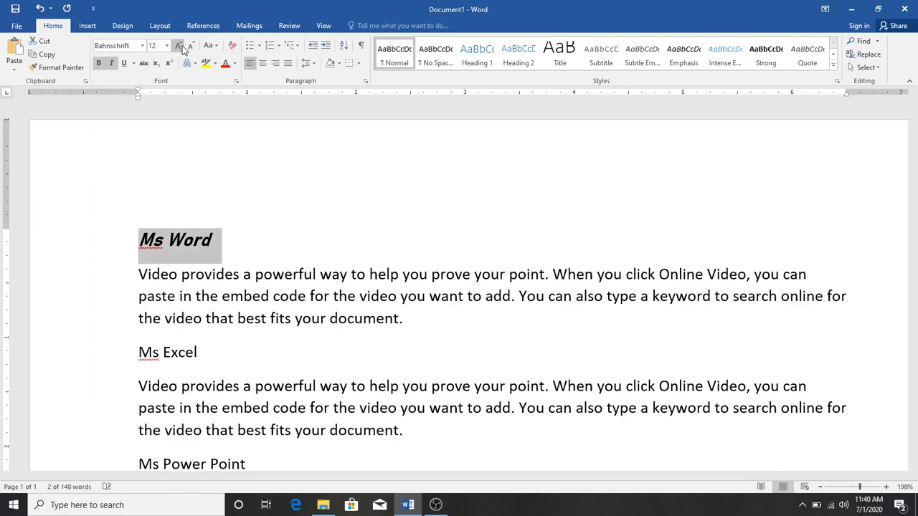
pyautogui.click(180, 47)
pyautogui.click(328, 252)
# Step: Copy the formatting of the "Ms Word" heading onto the "Ms Excel" heading with Format Painter
pyautogui.scroll(-1, 326, 252)
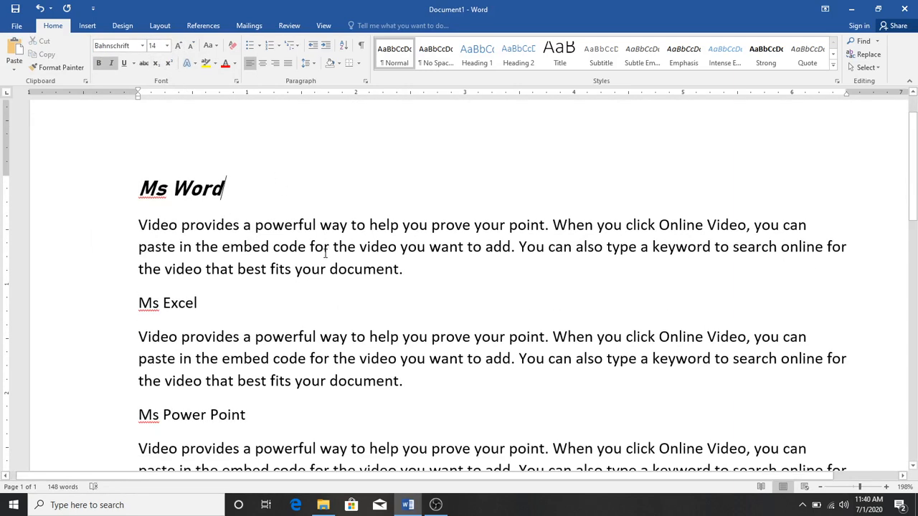
pyautogui.click(167, 191)
pyautogui.tripleClick(229, 187)
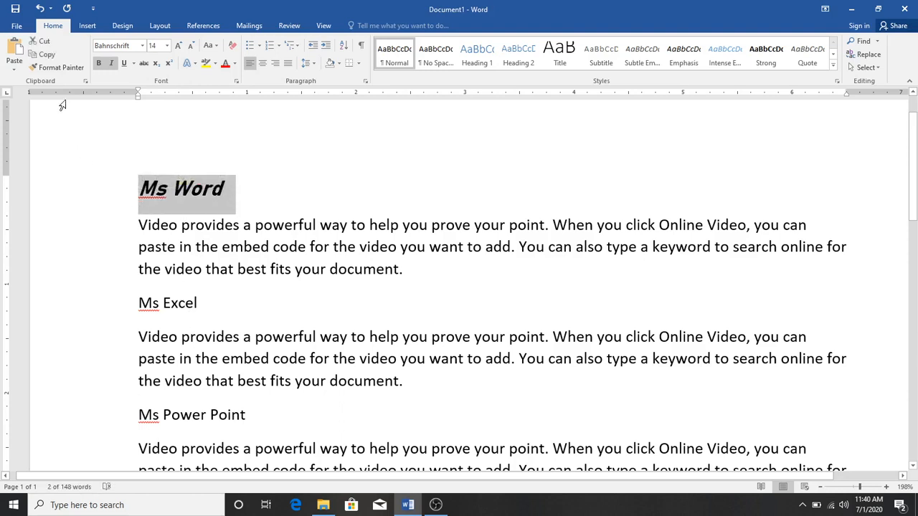
pyautogui.click(60, 70)
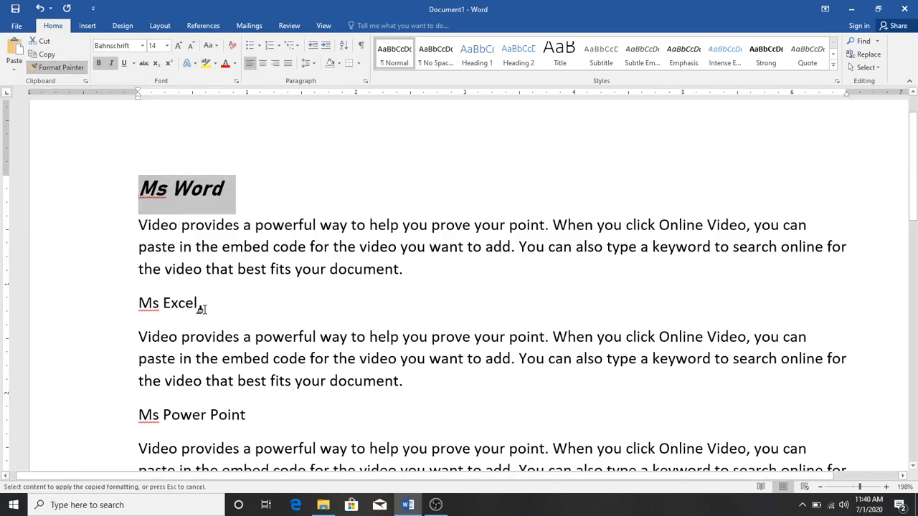
pyautogui.moveTo(201, 308); pyautogui.dragTo(136, 311)
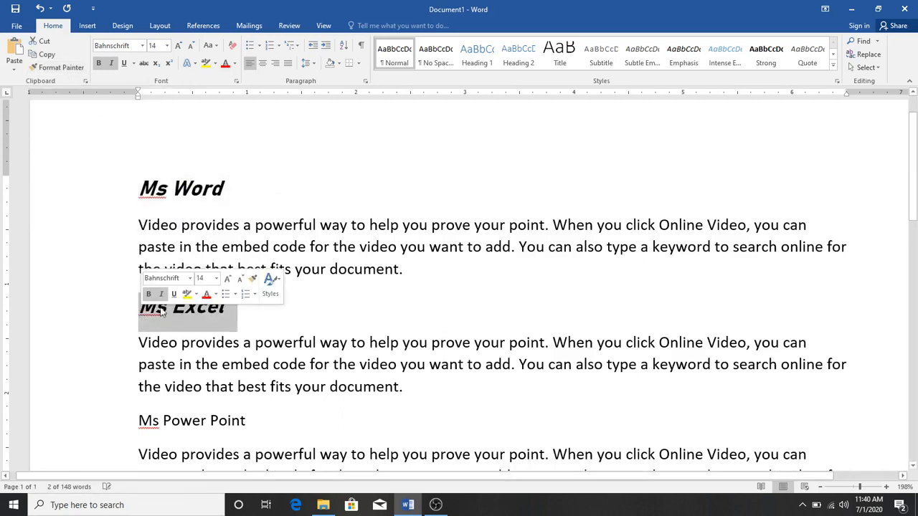
# Step: Copy the formatting of the "Ms Excel" heading onto the "Ms Power Point" heading with Format Painter
pyautogui.click(228, 316)
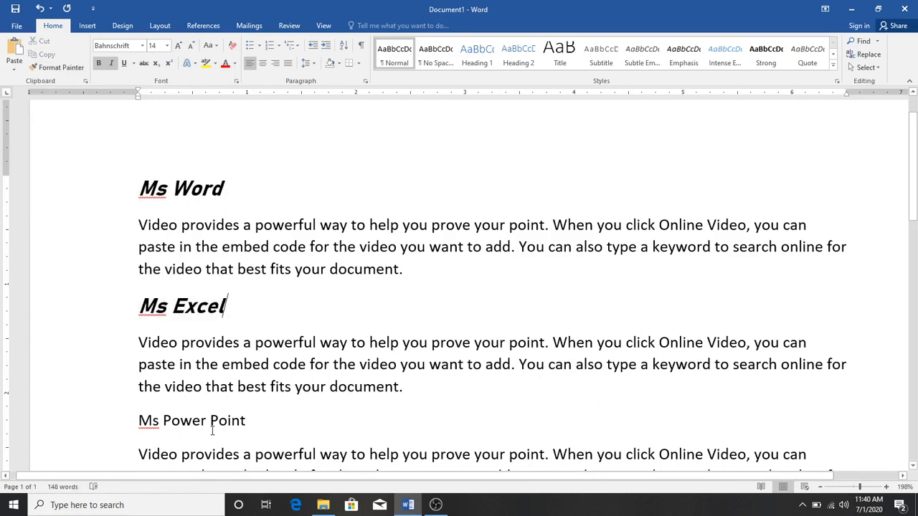
pyautogui.moveTo(224, 308); pyautogui.dragTo(190, 338)
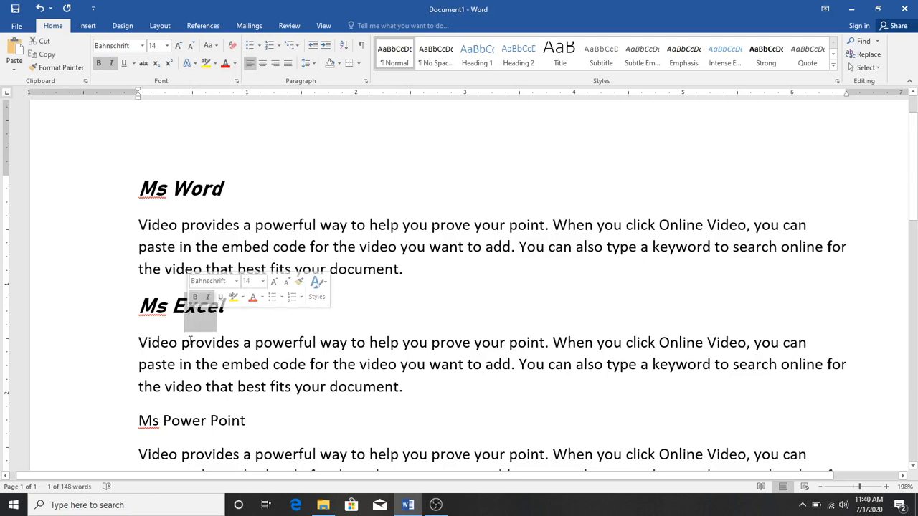
pyautogui.click(58, 67)
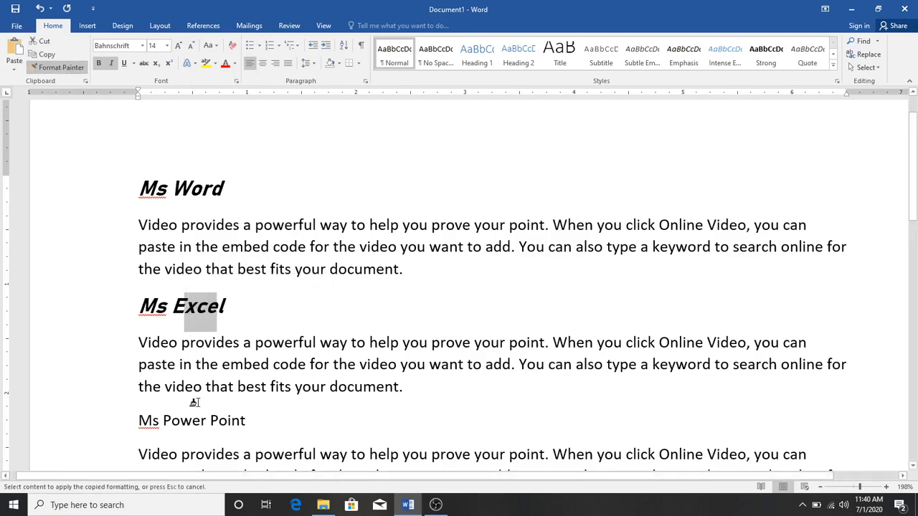
pyautogui.moveTo(248, 423)
pyautogui.mouseDown()
pyautogui.moveTo(139, 447)
pyautogui.moveTo(117, 425)
pyautogui.mouseUp()
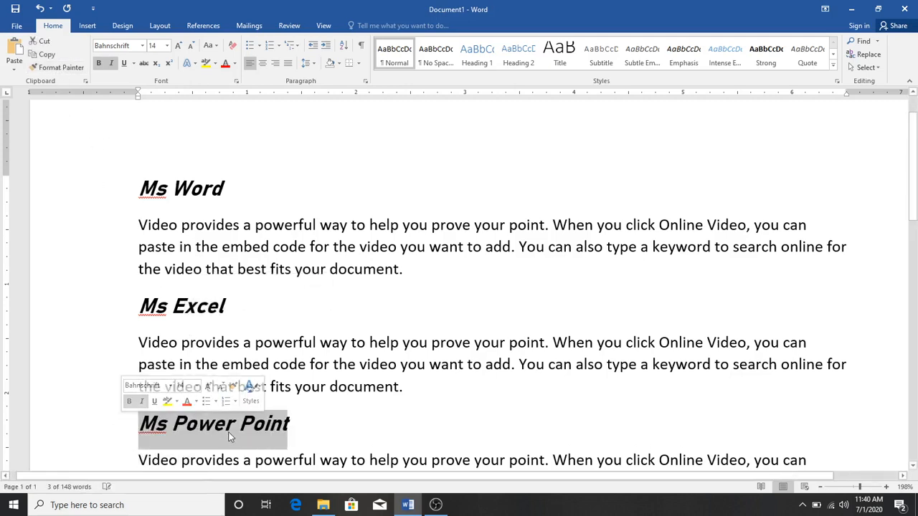
# Step: Undo the formatting copied onto the "Ms Power Point" and "Ms Excel" headings
pyautogui.hotkey('ctrl', 'z')
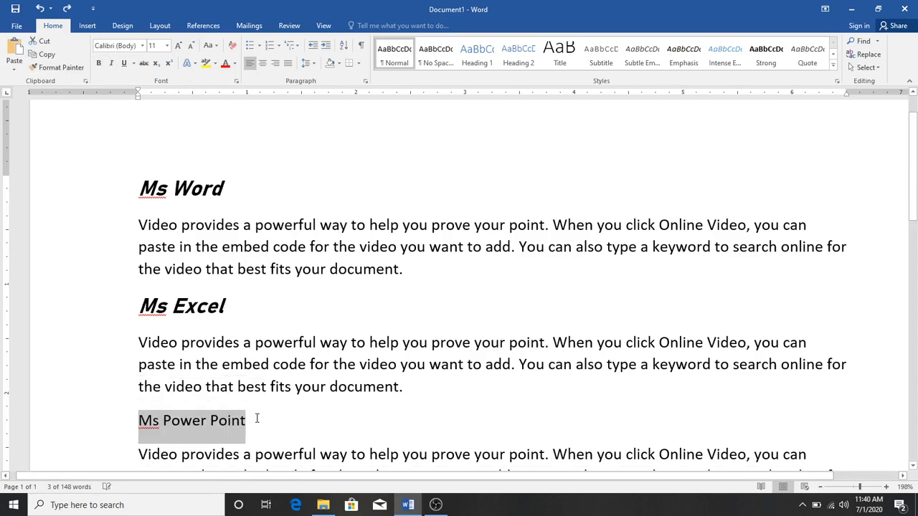
pyautogui.hotkey('ctrl', 'z')
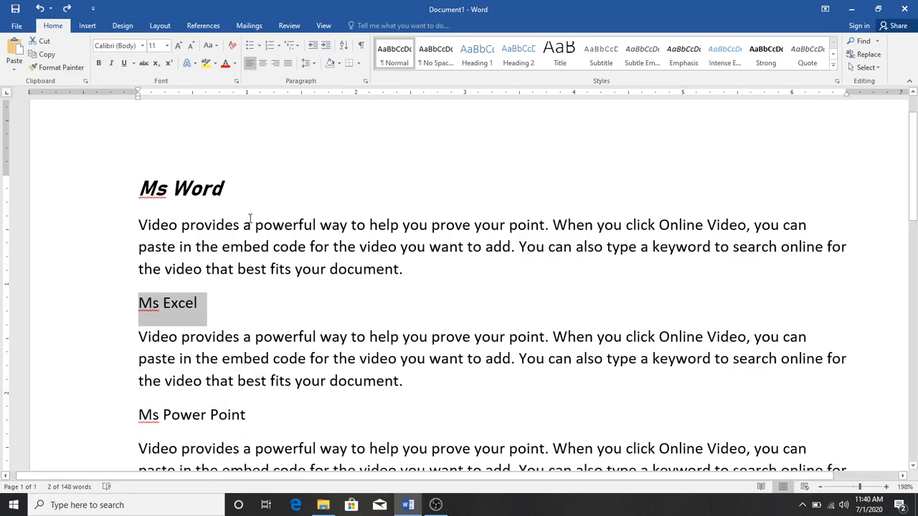
# Step: Copy the "Ms Word" heading's formatting onto both the "Ms Excel" and "Ms Power Point" headings in one continuous Format Painter session
pyautogui.click(242, 206)
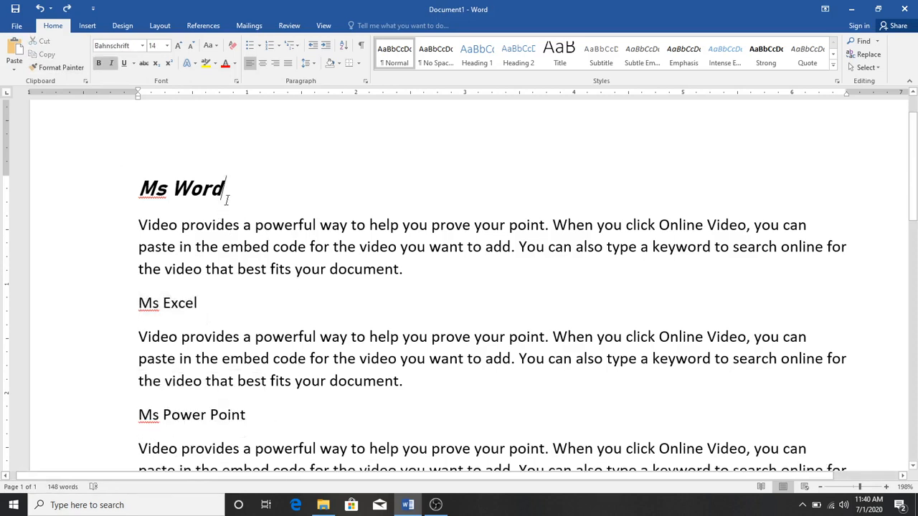
pyautogui.moveTo(227, 201); pyautogui.dragTo(143, 197)
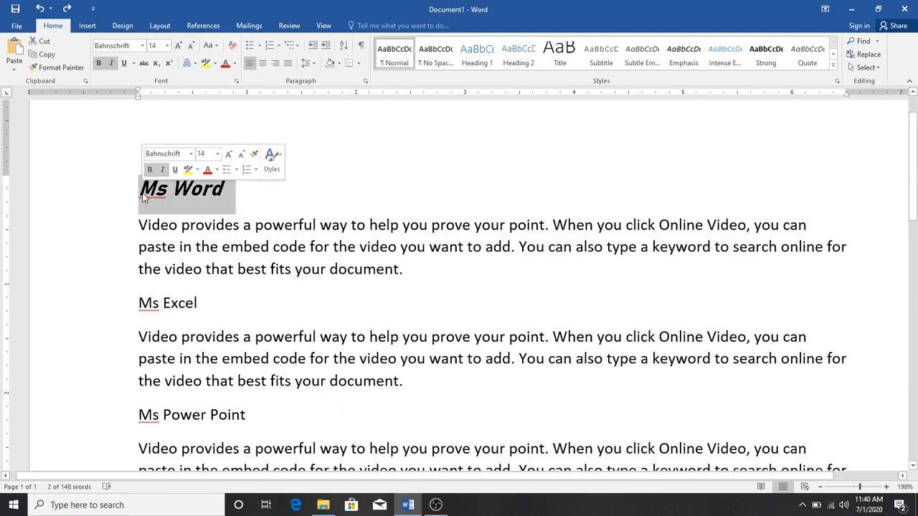
pyautogui.click(58, 68)
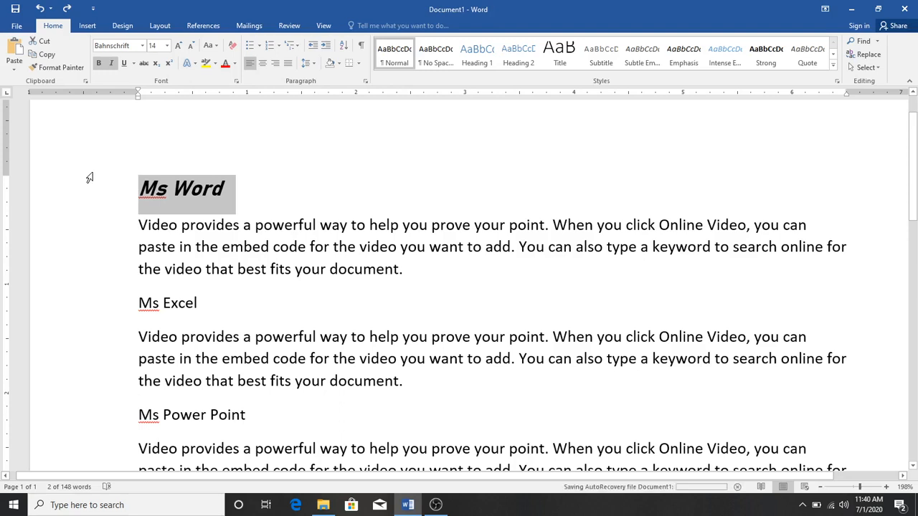
pyautogui.click(58, 69)
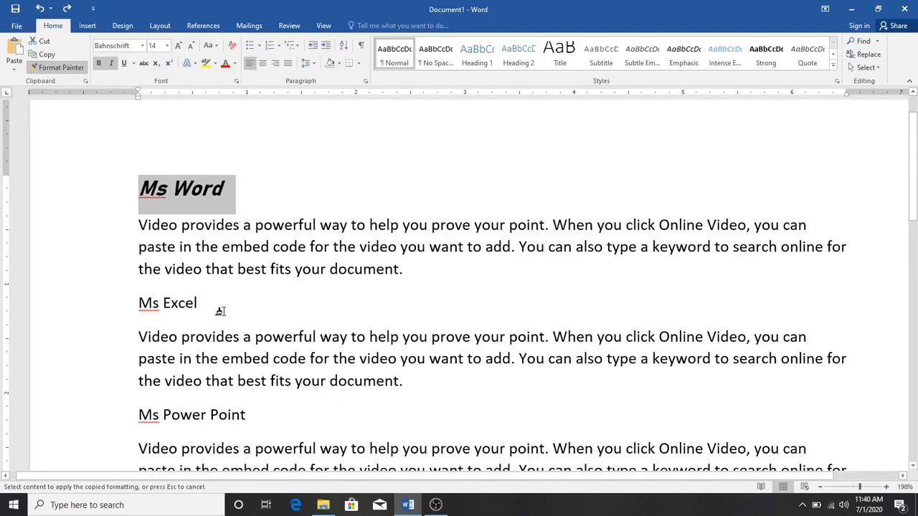
pyautogui.moveTo(200, 305); pyautogui.dragTo(138, 307)
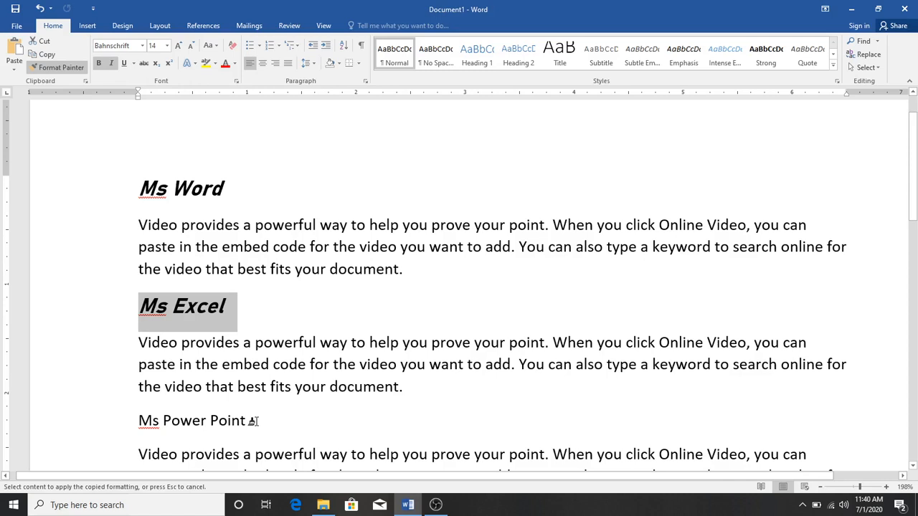
pyautogui.moveTo(251, 421); pyautogui.dragTo(137, 422)
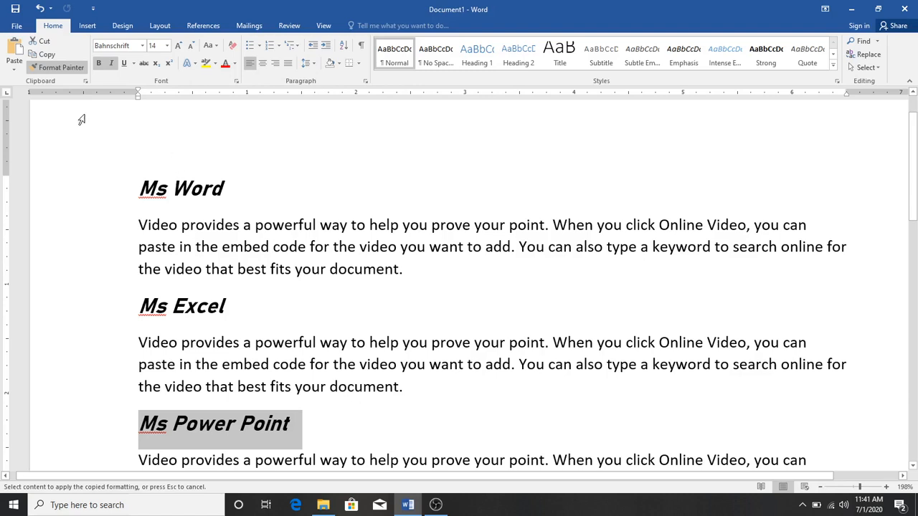
pyautogui.click(59, 68)
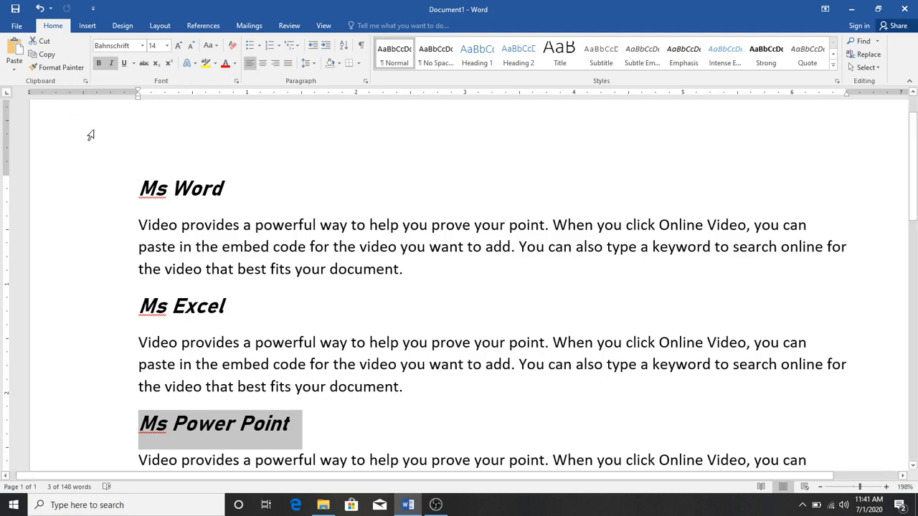
# Step: Clear all items from the Office Clipboard and copy the paragraph under the "Ms Word" heading to it
pyautogui.click(85, 82)
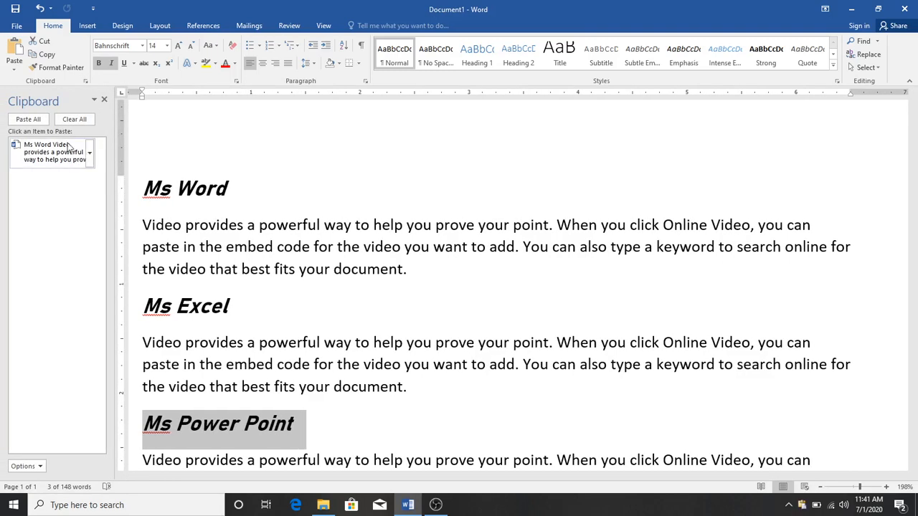
pyautogui.click(72, 120)
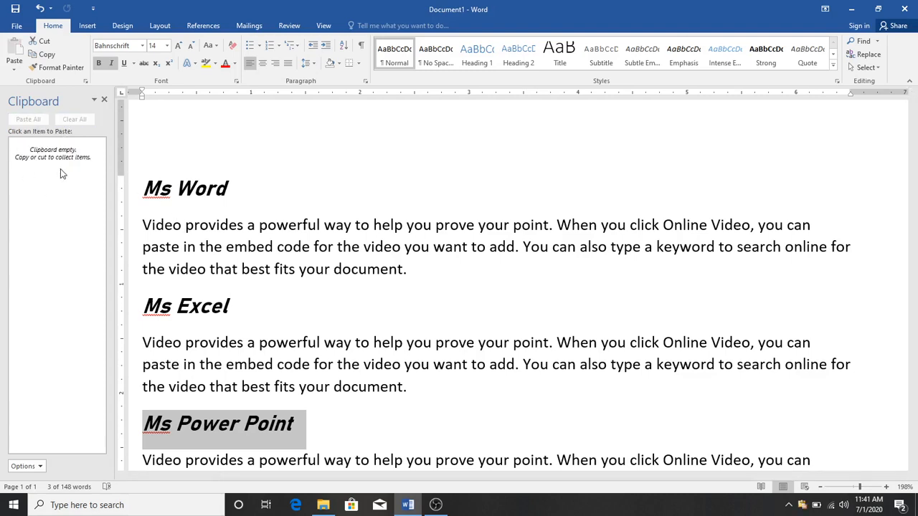
pyautogui.moveTo(416, 269); pyautogui.dragTo(157, 226)
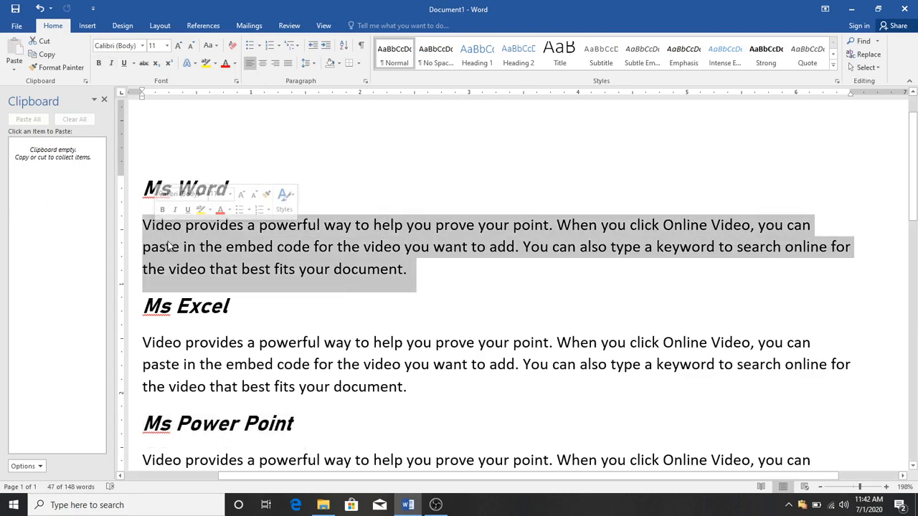
pyautogui.click(47, 55)
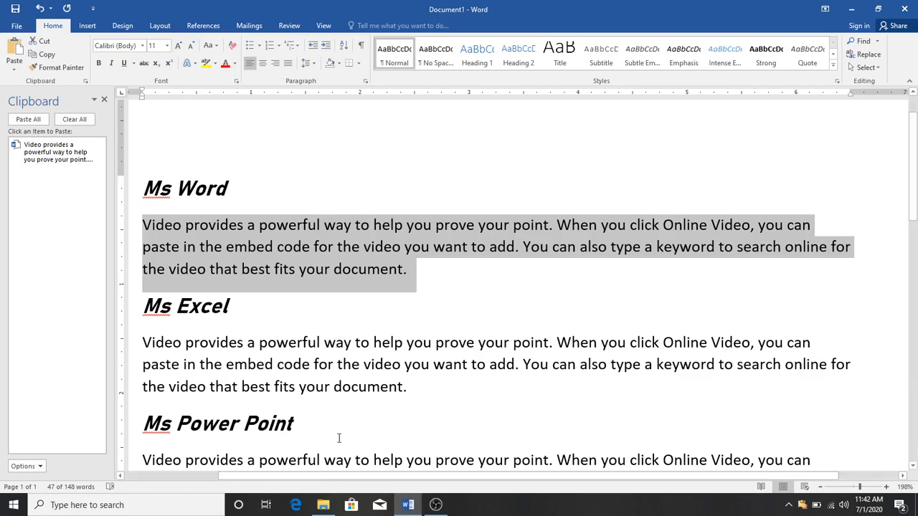
# Step: Cut the paragraph under the "Ms Excel" heading and clear all Office Clipboard items
pyautogui.moveTo(414, 392); pyautogui.dragTo(139, 347)
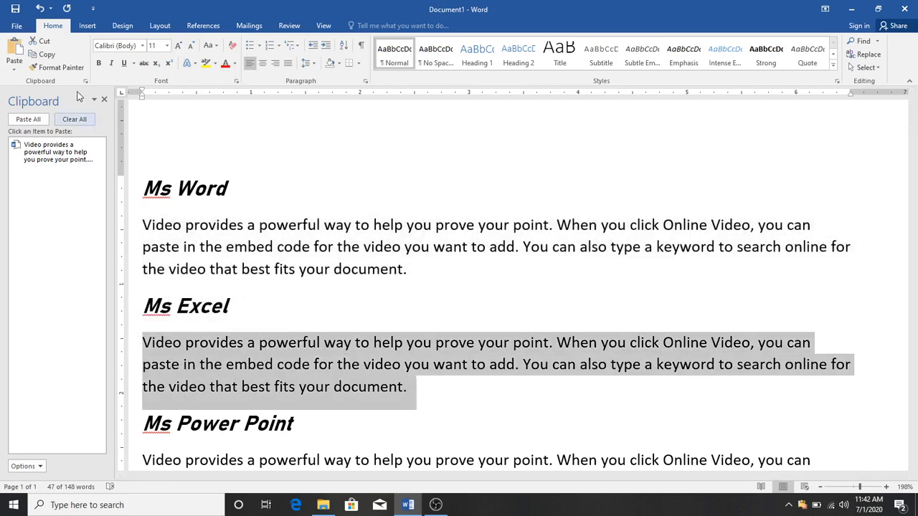
pyautogui.click(42, 42)
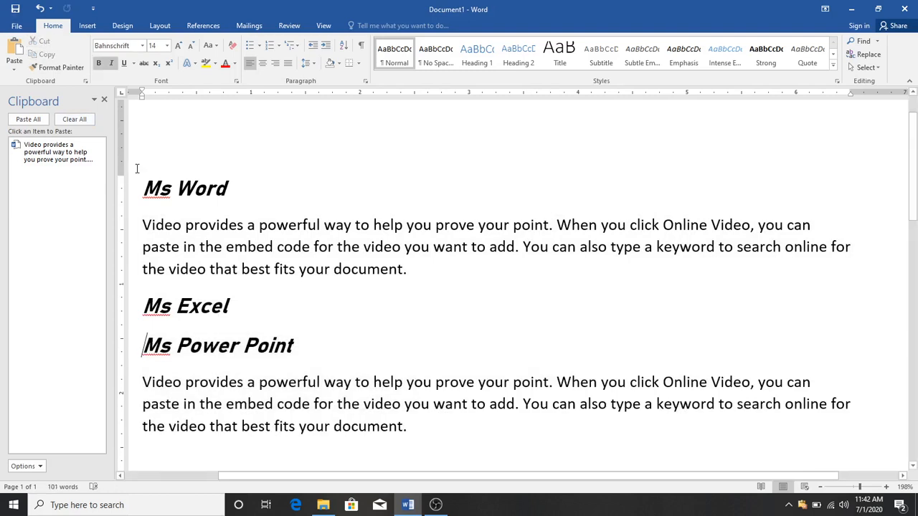
pyautogui.click(73, 119)
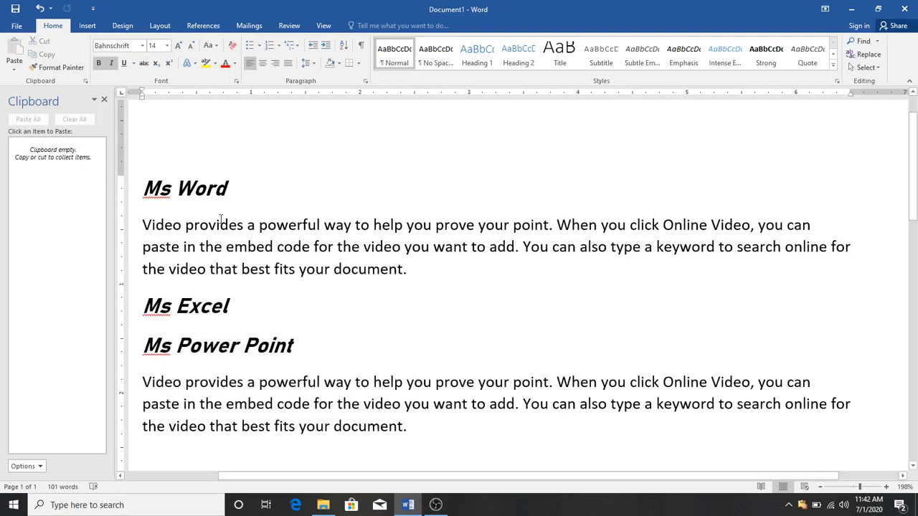
# Step: Cut the paragraph under the "Ms Word" heading and close the Office Clipboard
pyautogui.click(367, 269)
pyautogui.moveTo(428, 290); pyautogui.dragTo(142, 226)
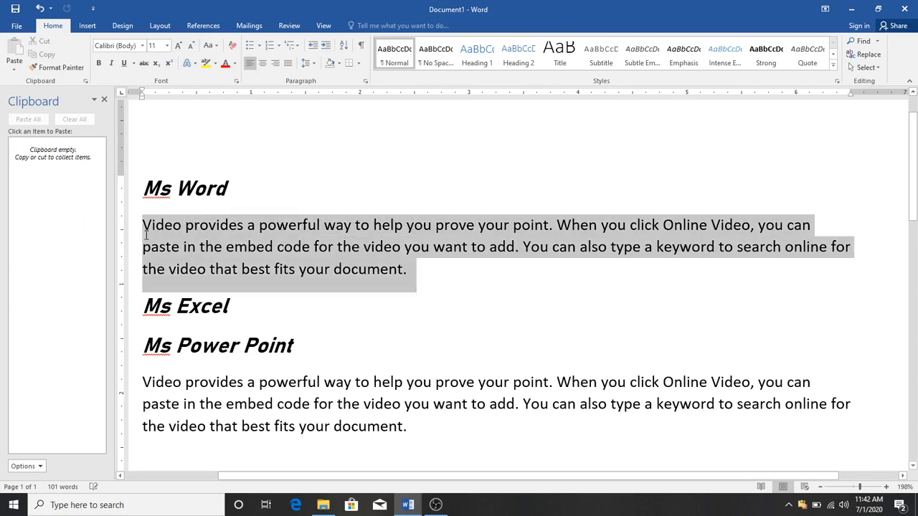
pyautogui.click(42, 44)
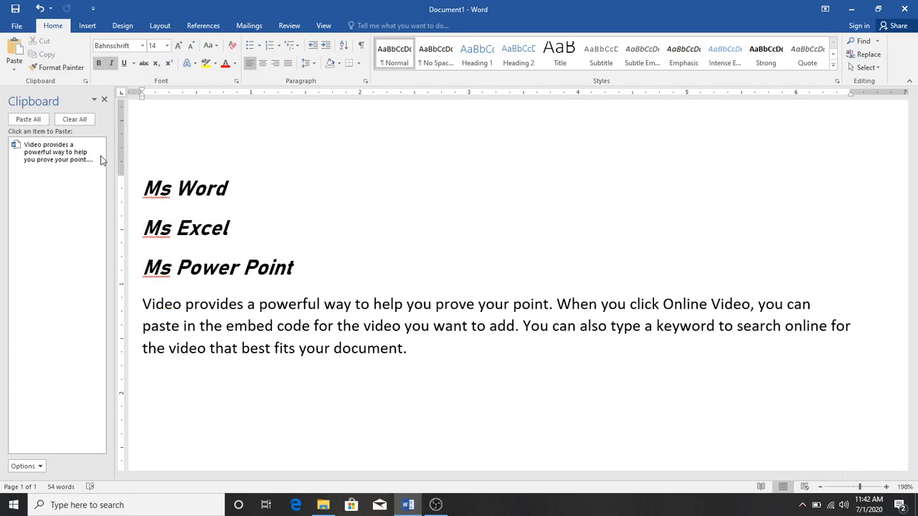
pyautogui.click(104, 99)
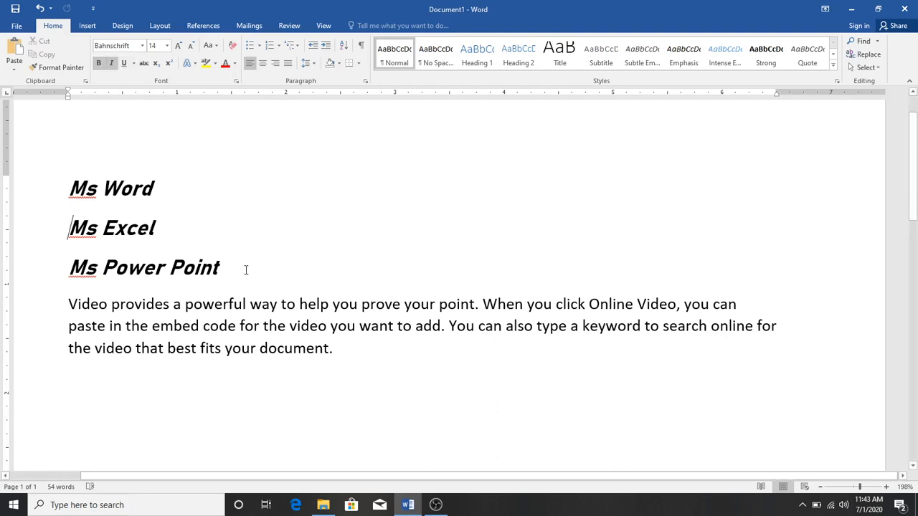
# Step: Delete the "Ms Word", "Ms Excel" and "Ms Power Point" headings
pyautogui.moveTo(246, 268); pyautogui.dragTo(83, 192)
pyautogui.press('Delete')
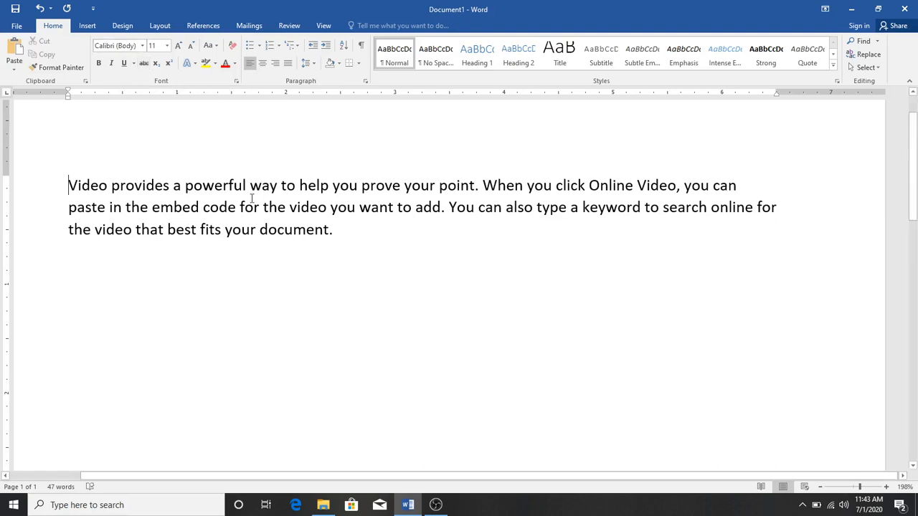
# Step: Apply strikethrough to the whole remaining paragraph
pyautogui.click(356, 228)
pyautogui.moveTo(276, 223); pyautogui.dragTo(68, 185)
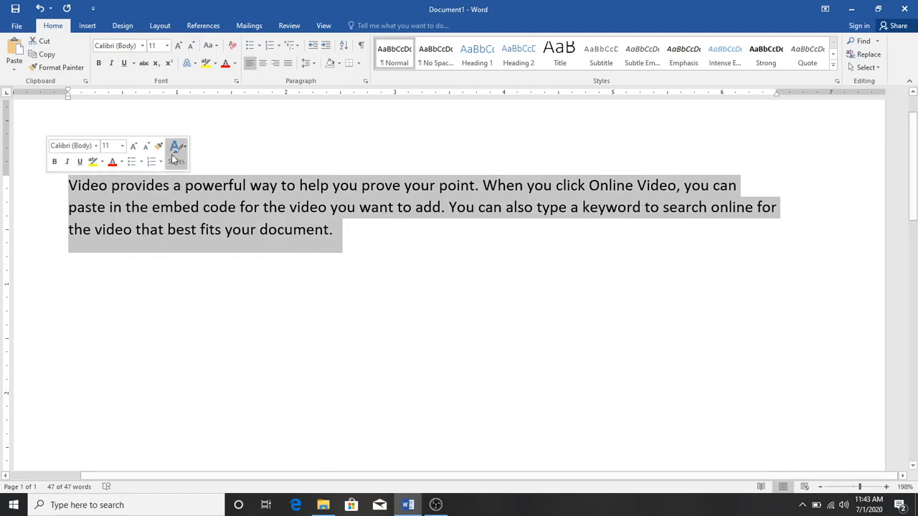
pyautogui.click(145, 64)
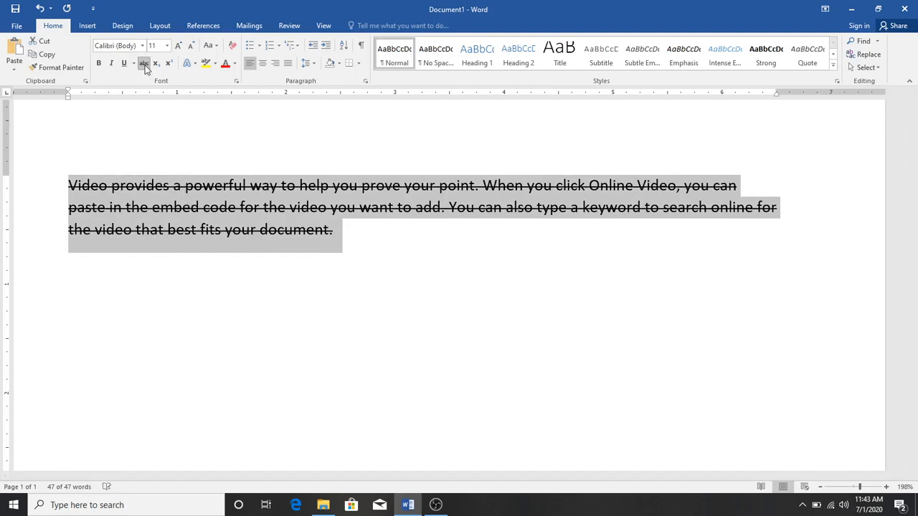
pyautogui.click(388, 252)
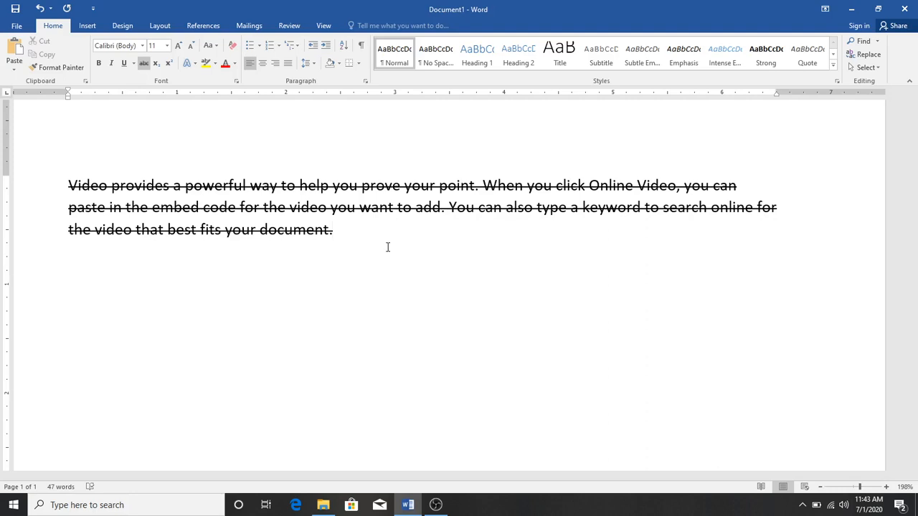
# Step: Undo the strikethrough and delete the remaining paragraph to empty the document
pyautogui.hotkey('ctrl', 'z')
pyautogui.press('Delete')
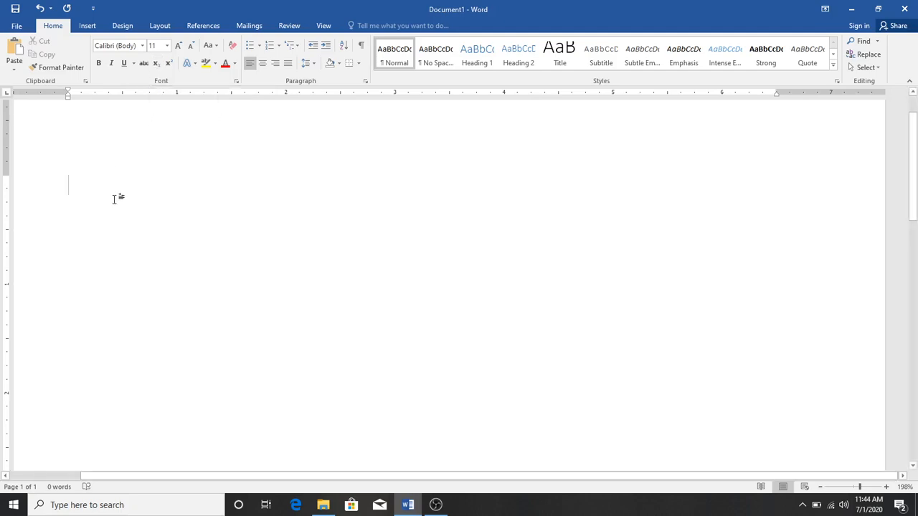
# Step: Enter the text "H2o" in the empty document
pyautogui.scroll(5, 114, 199)
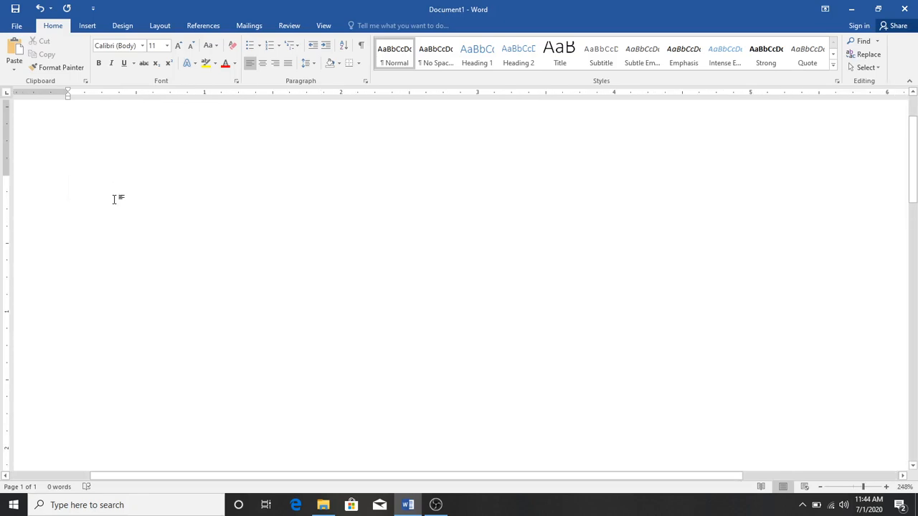
pyautogui.write('H')
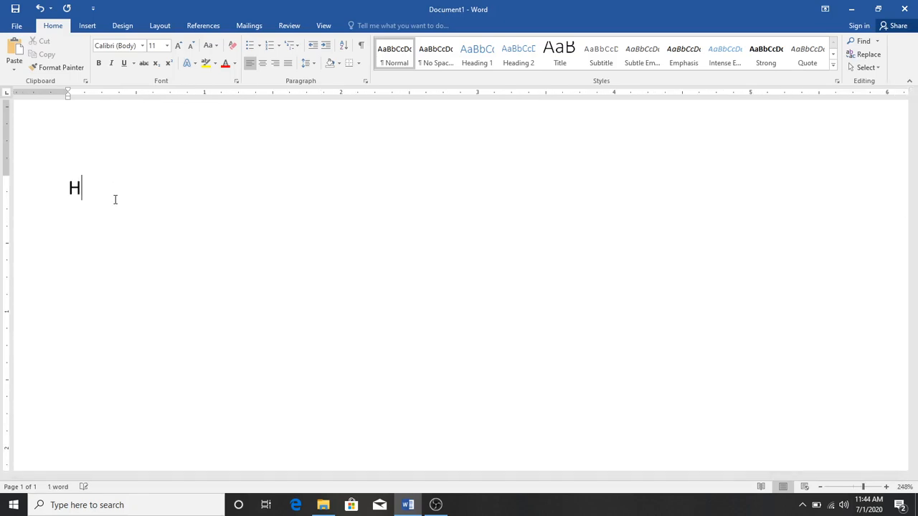
pyautogui.write('@')
pyautogui.press('BackSpace')
pyautogui.write('2o')
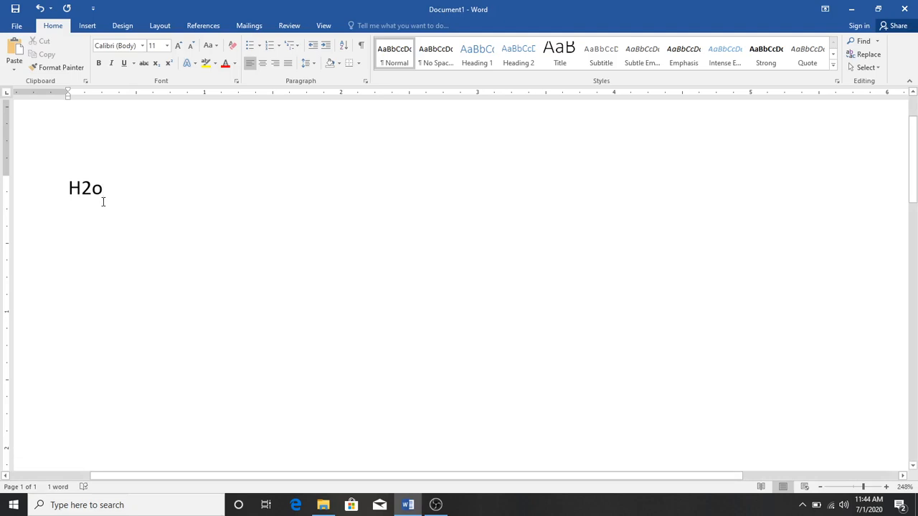
# Step: Format the 2 in "H2o" as subscript
pyautogui.moveTo(81, 196); pyautogui.dragTo(92, 195)
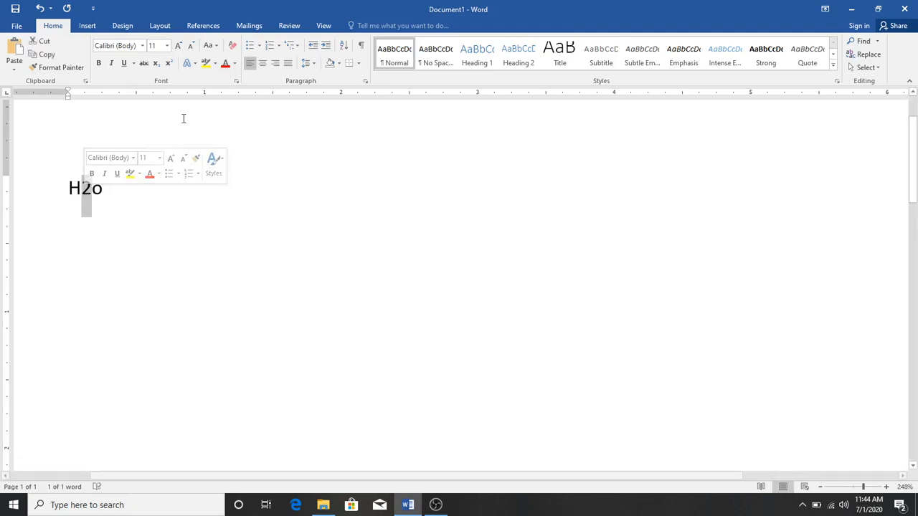
pyautogui.click(160, 65)
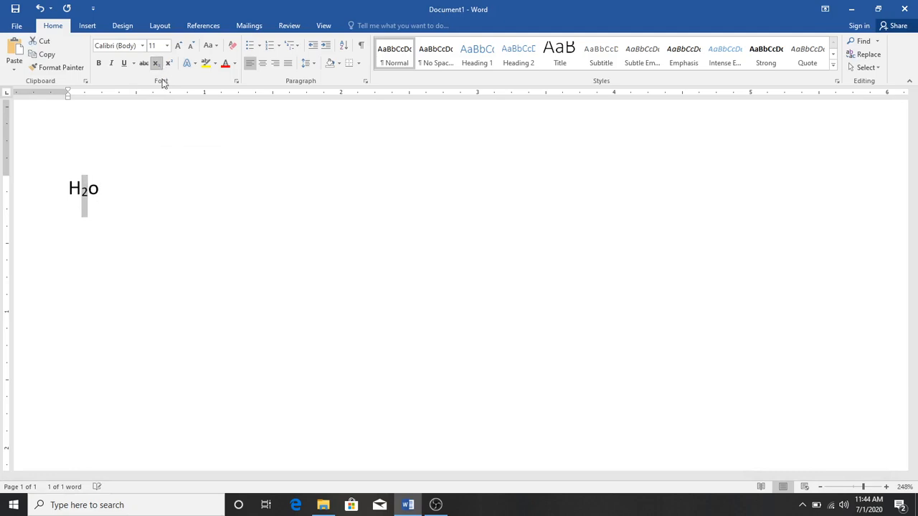
pyautogui.click(167, 196)
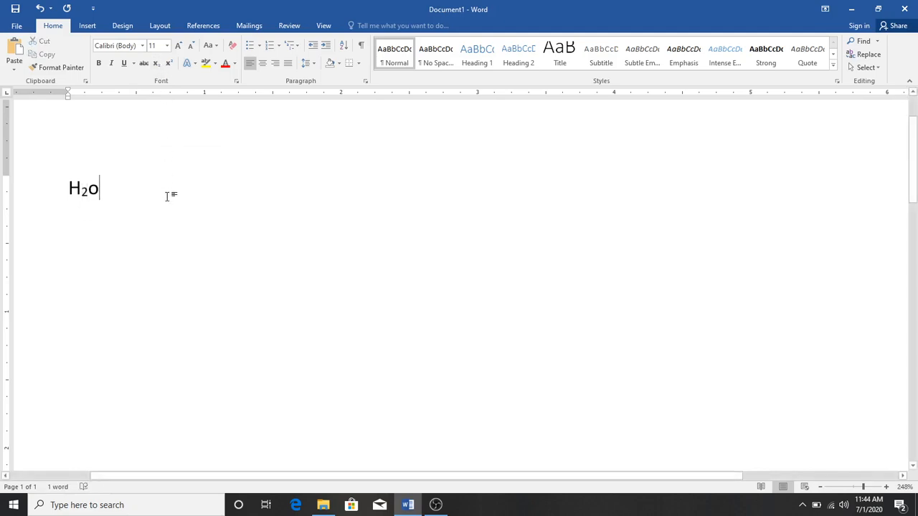
pyautogui.scroll(13, 167, 196)
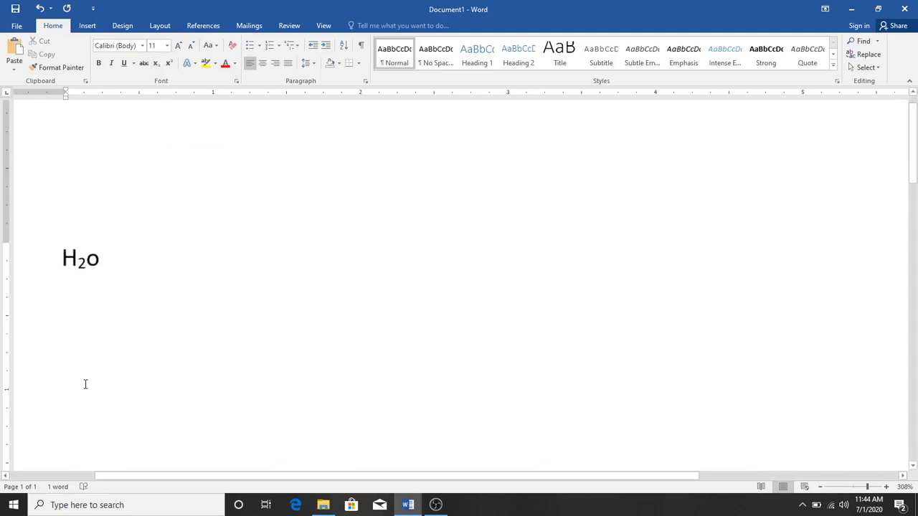
# Step: Remove the subscript formatting from the 2 in "H2o"
pyautogui.scroll(-2, 95, 367)
pyautogui.scroll(3, 94, 335)
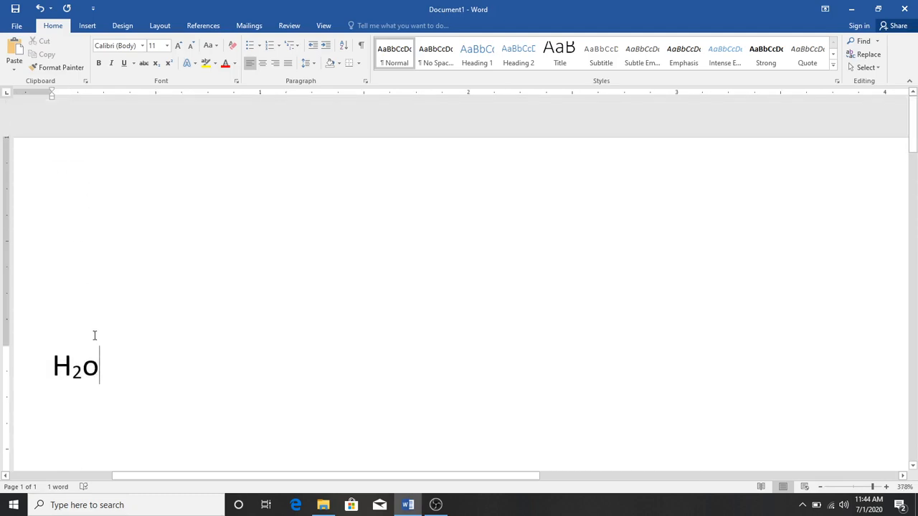
pyautogui.scroll(-1, 95, 335)
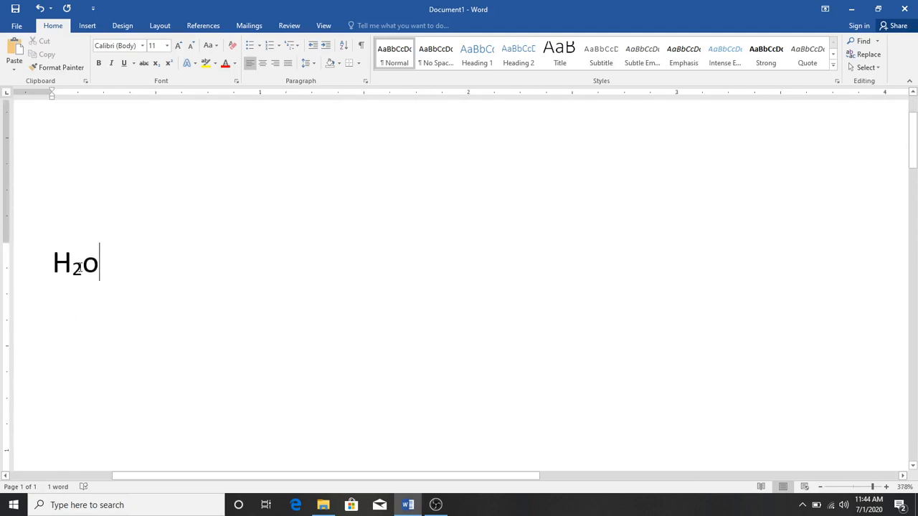
pyautogui.press('Left')
pyautogui.hotkey('shift', 'Left')
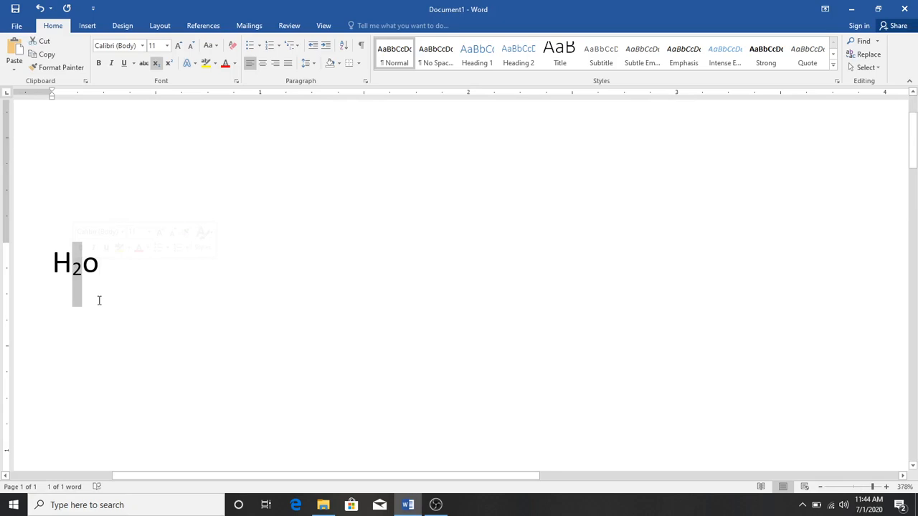
pyautogui.click(157, 64)
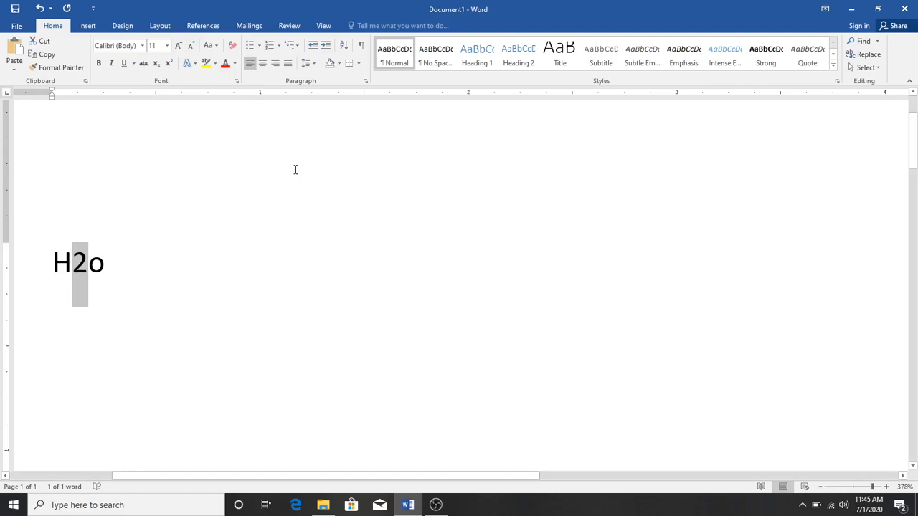
# Step: Toggle subscript on the 2 in "H2o" on, off and on again, leaving it as a subscript
pyautogui.hotkey('ctrl', '=')
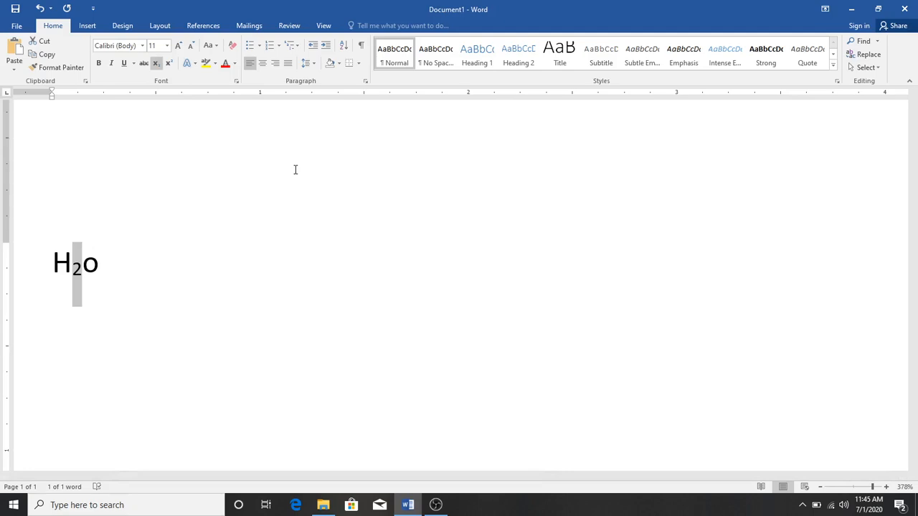
pyautogui.hotkey('ctrl', '=')
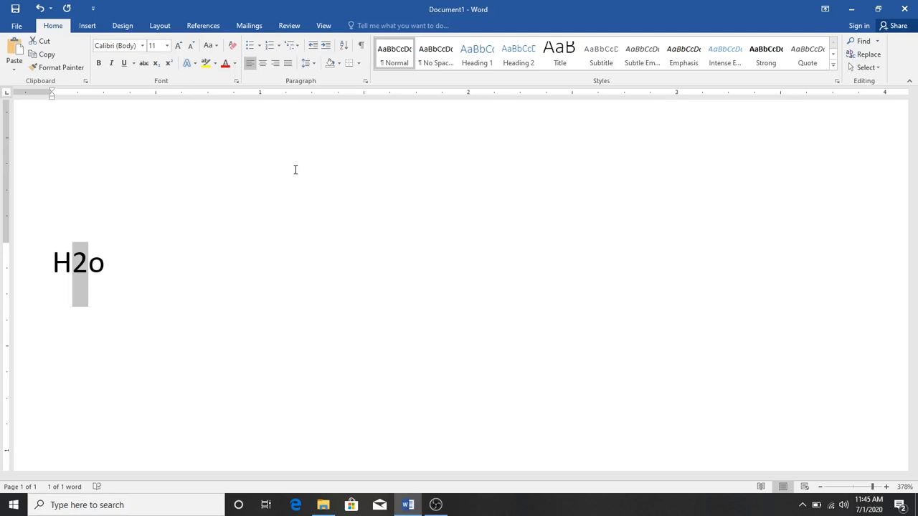
pyautogui.hotkey('ctrl', '=')
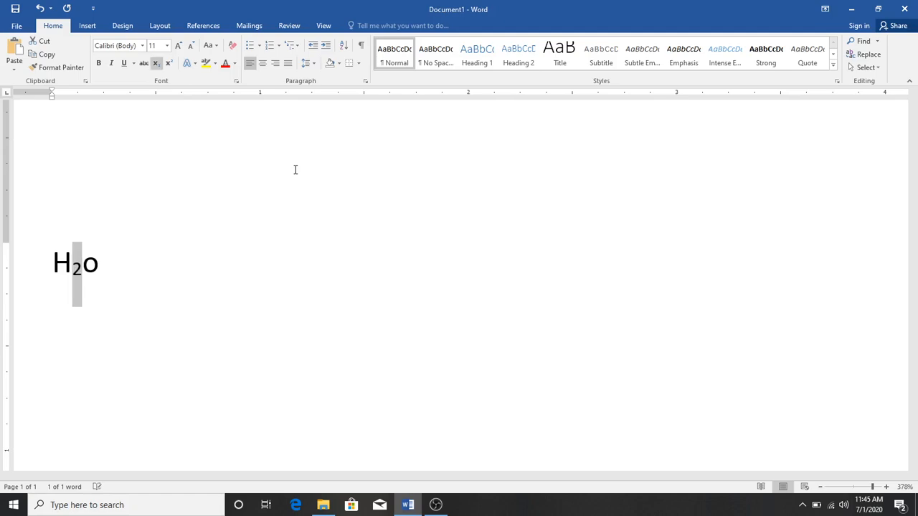
pyautogui.press('Right')
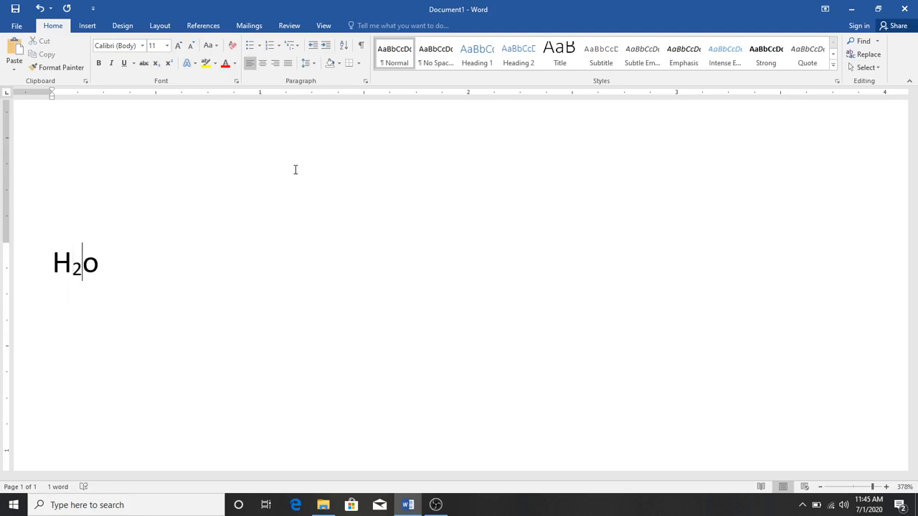
# Step: Add a new line below "H2o" and enter the equation "X2+y3=50" in it
pyautogui.press('Right')
pyautogui.press('Return')
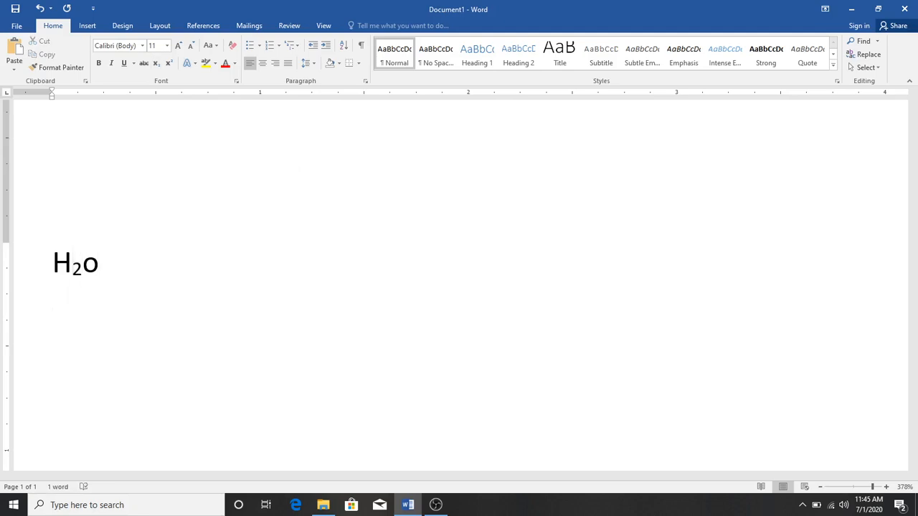
pyautogui.click(169, 65)
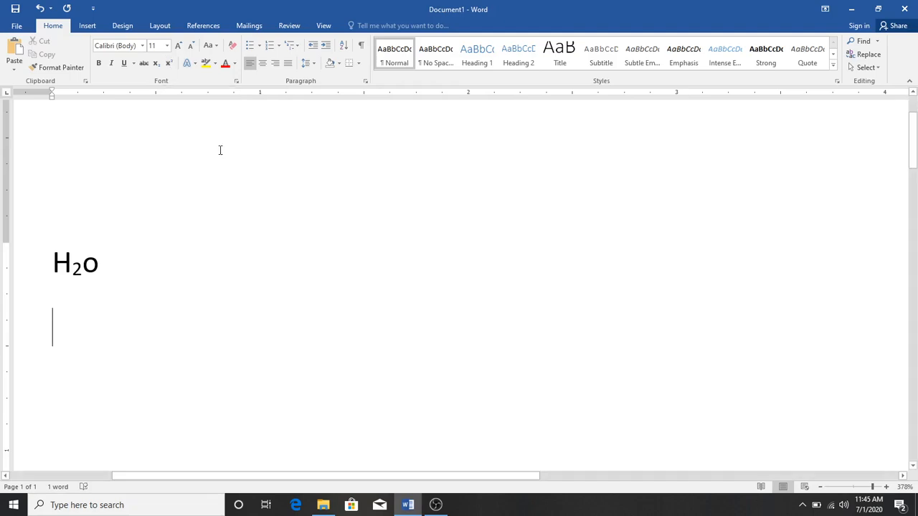
pyautogui.write('X2')
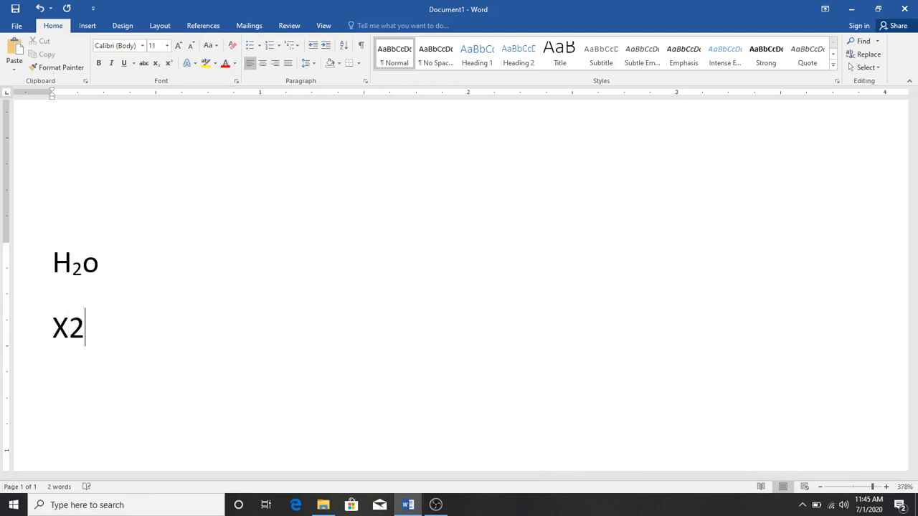
pyautogui.write('+y3=50')
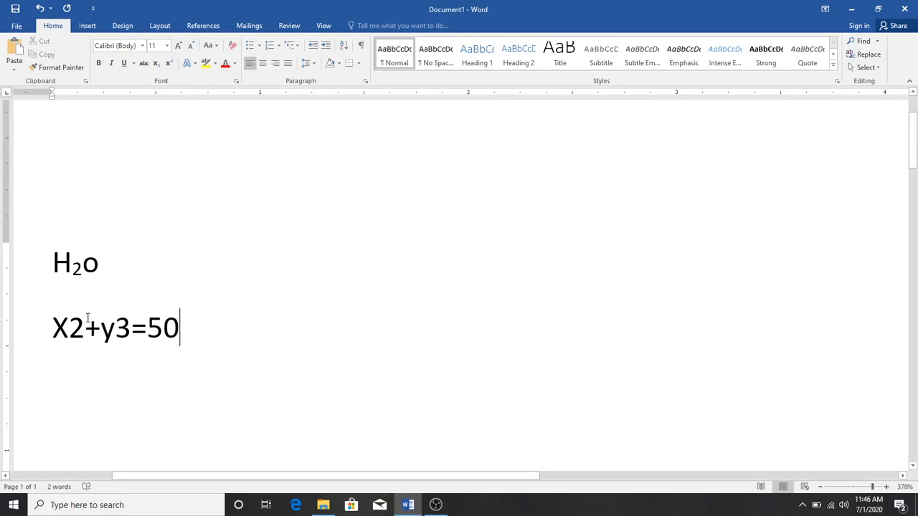
# Step: Format the 2 after X and the 3 after y in the equation as superscript
pyautogui.moveTo(72, 328); pyautogui.dragTo(81, 347)
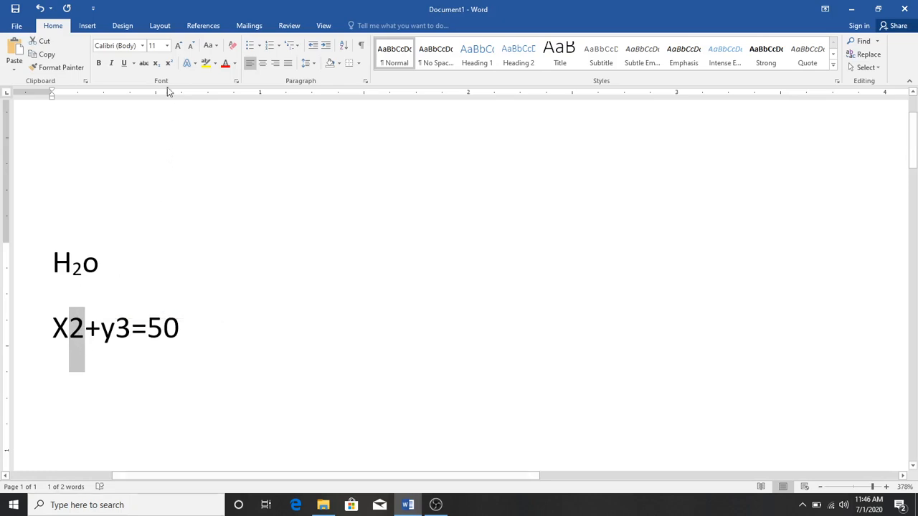
pyautogui.click(169, 64)
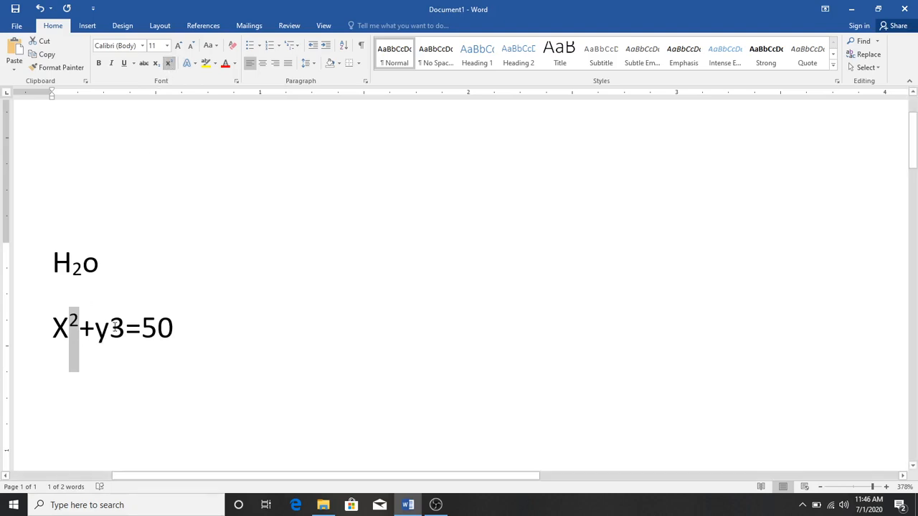
pyautogui.moveTo(110, 327); pyautogui.dragTo(126, 329)
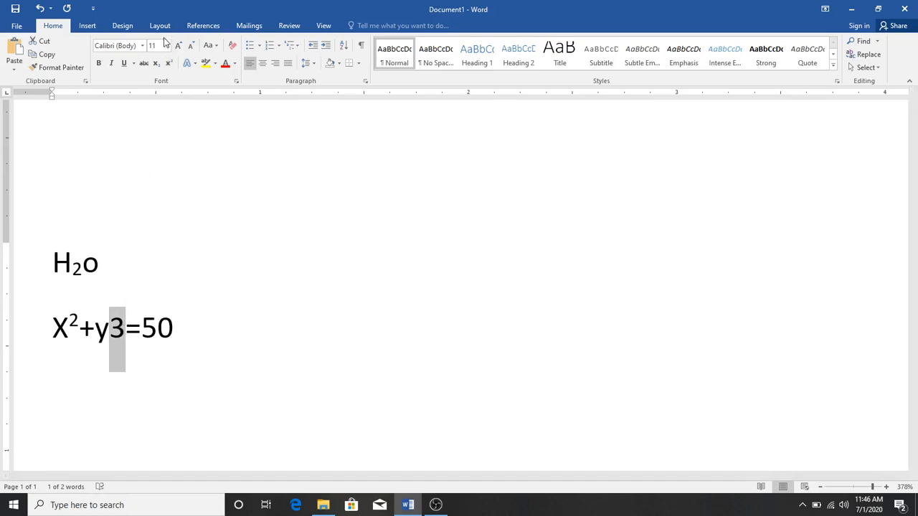
pyautogui.click(169, 65)
pyautogui.click(225, 323)
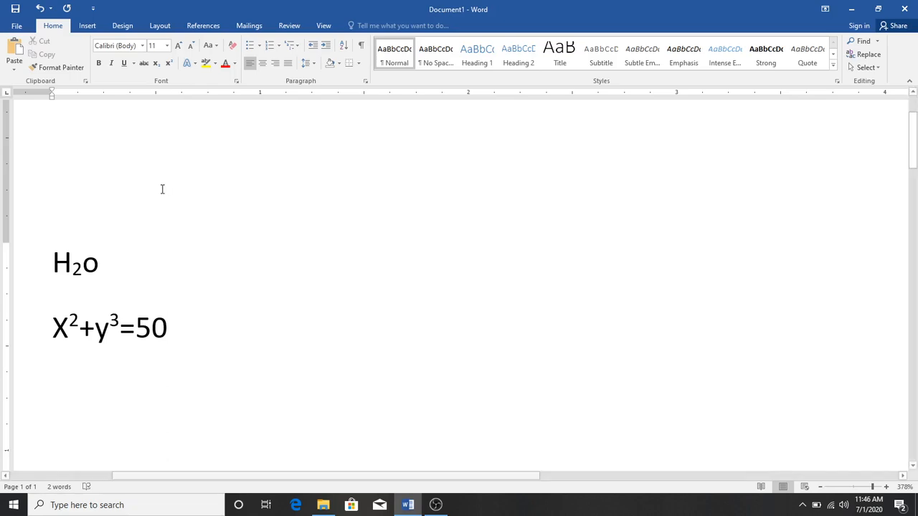
# Step: Remove the superscript formatting from the 2 and the 3 in the equation
pyautogui.moveTo(79, 324); pyautogui.dragTo(70, 324)
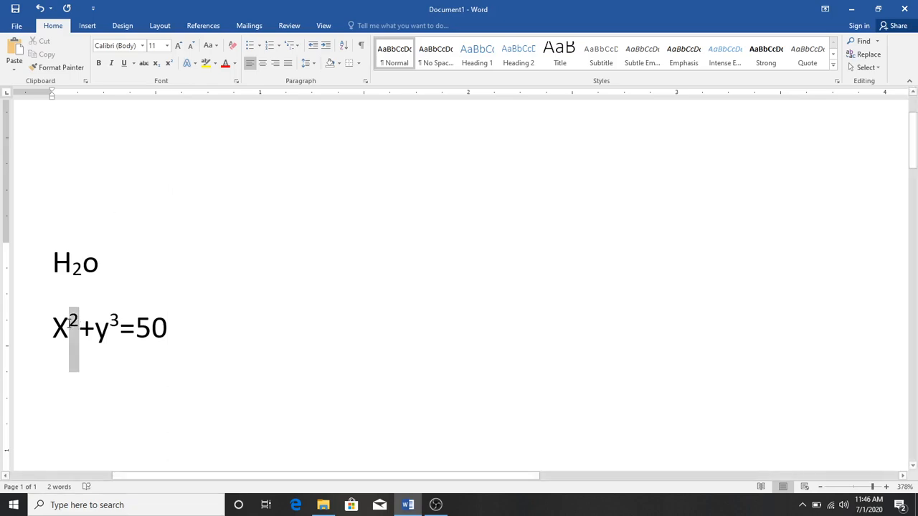
pyautogui.click(170, 65)
pyautogui.moveTo(127, 319); pyautogui.dragTo(116, 319)
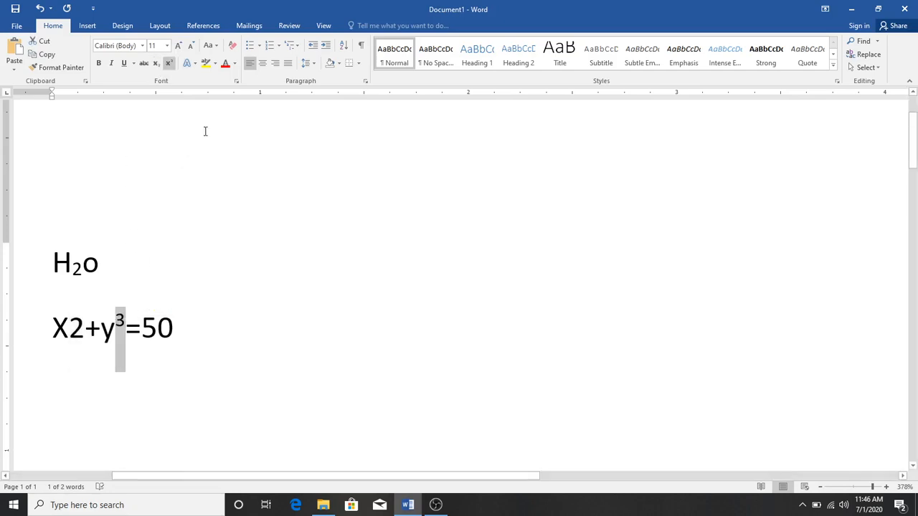
pyautogui.click(170, 63)
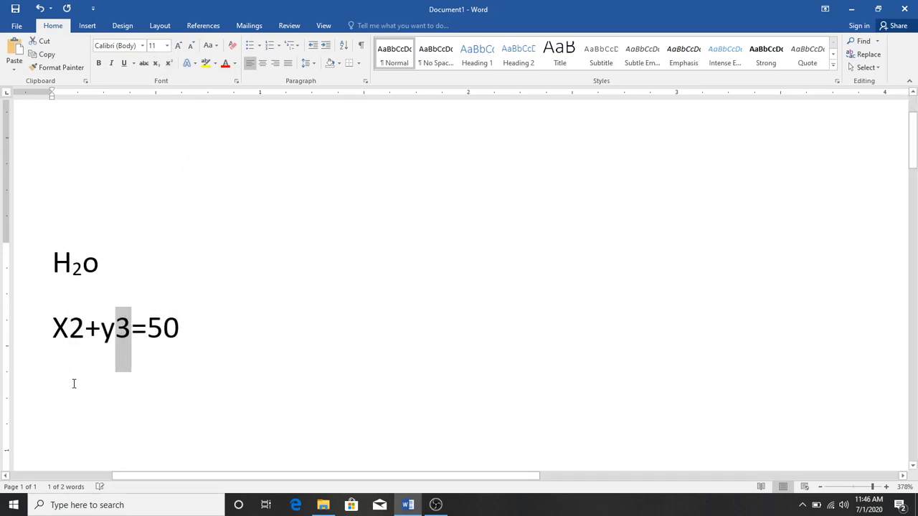
# Step: Reapply superscript to the exponents 2 and 3 in the equation "X2+y3=50"
pyautogui.click(85, 332)
pyautogui.moveTo(84, 332); pyautogui.dragTo(70, 331)
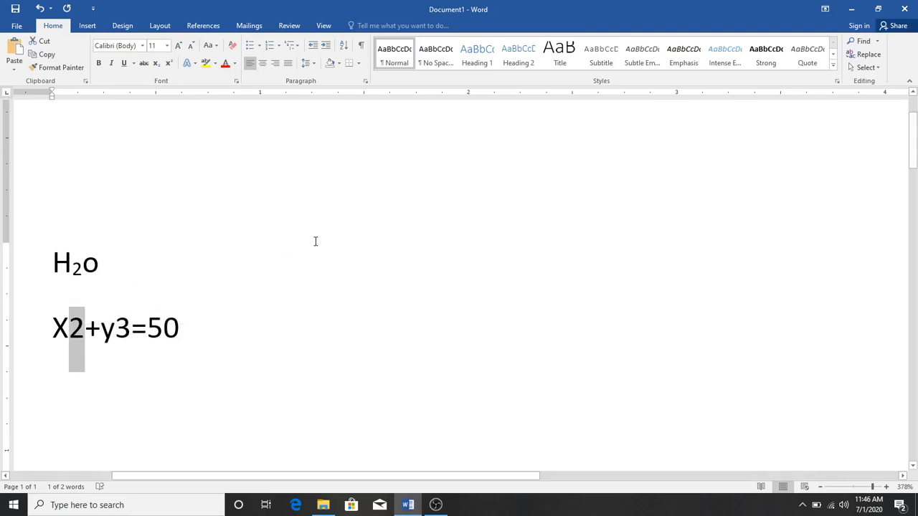
pyautogui.hotkey('ctrl', 'shift', '+')
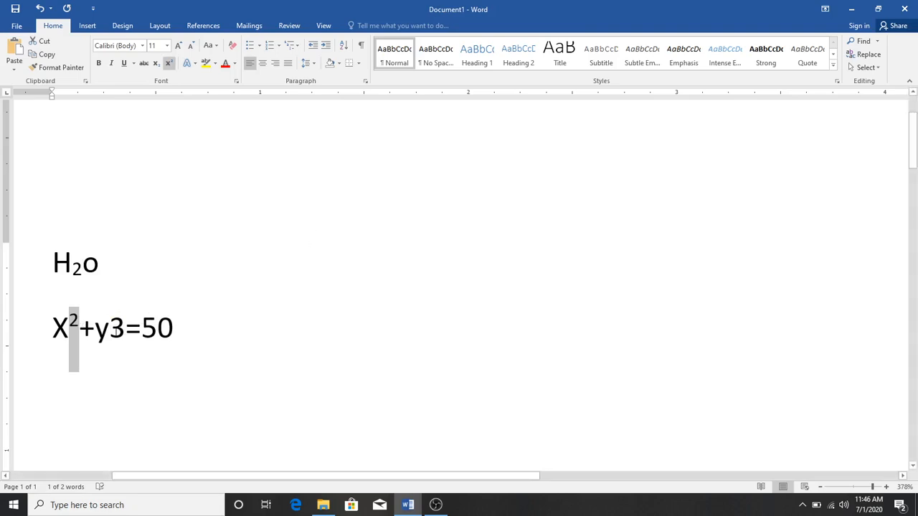
pyautogui.click(112, 331)
pyautogui.hotkey('shift', 'Right')
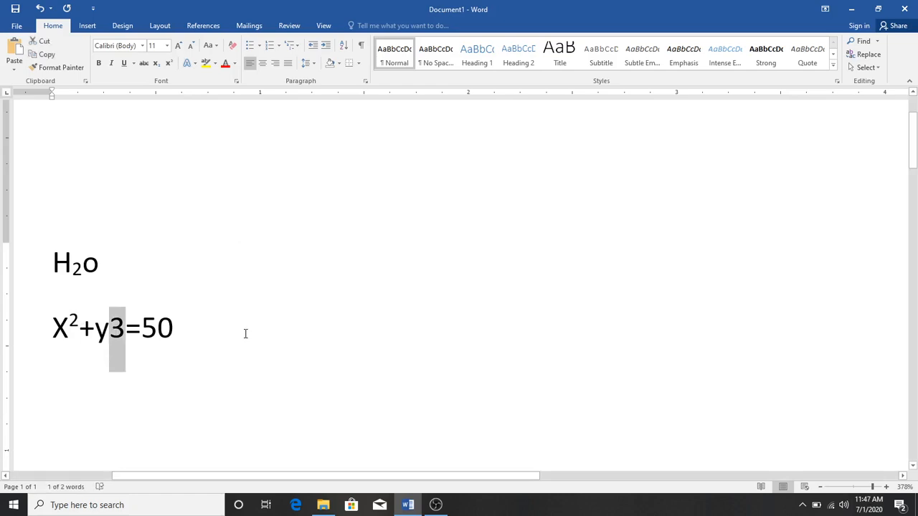
pyautogui.hotkey('ctrl', 'shift', '=')
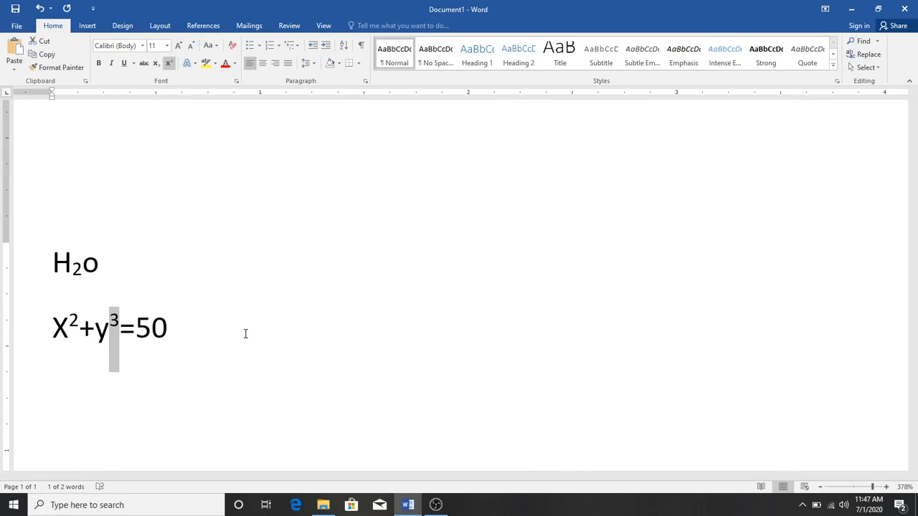
pyautogui.press('Right')
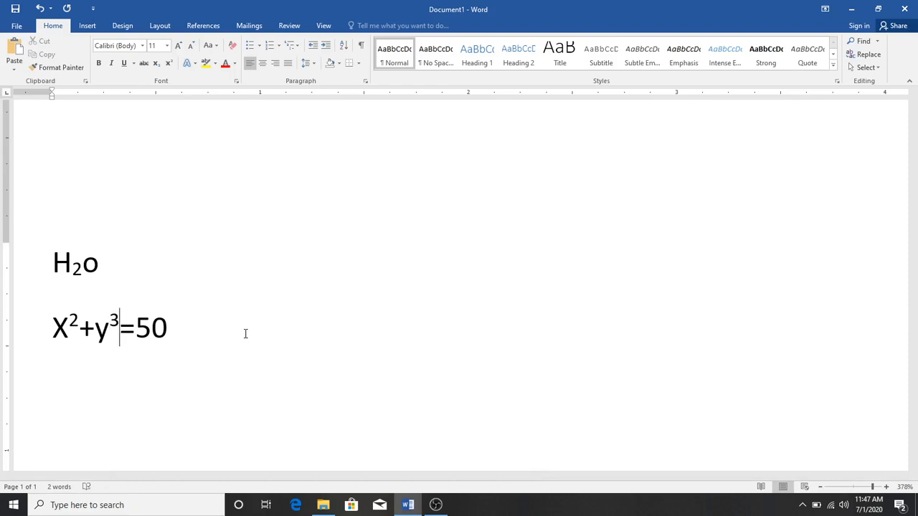